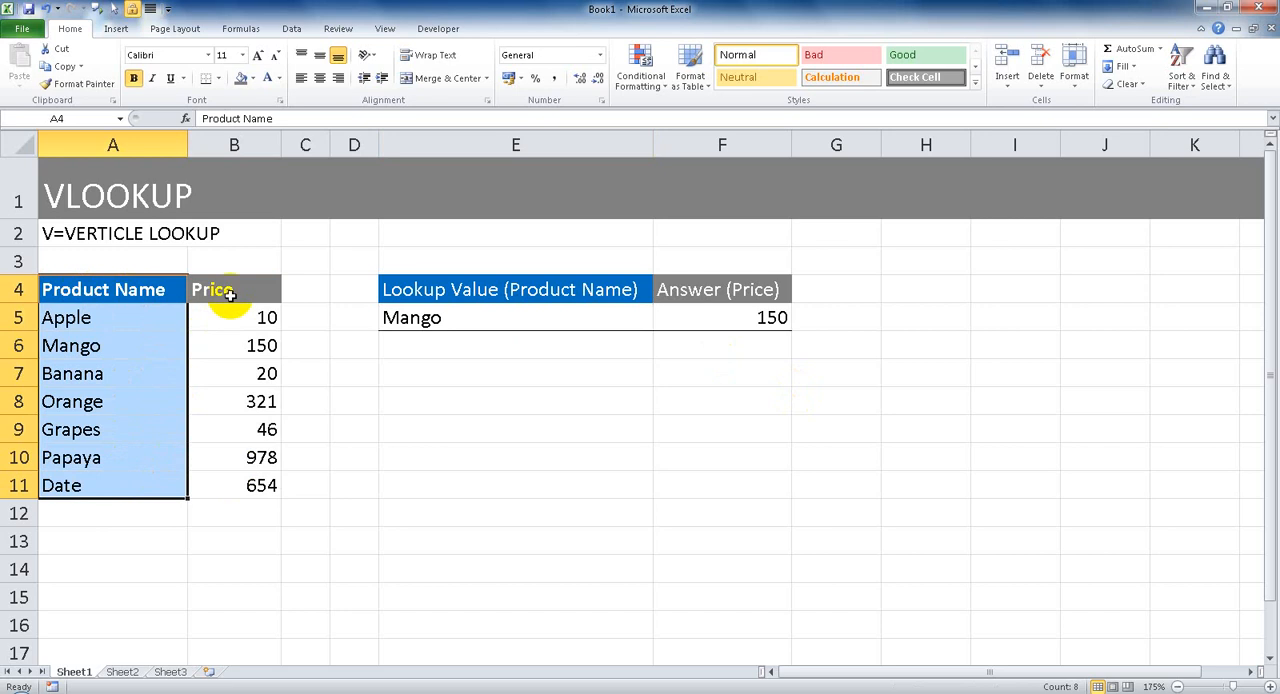
Enter Apple as the lookup value in E5 and its price, 10, as the answer in F5.
{"action": "left_click_drag", "start_coordinate": [225, 296], "coordinate": [229, 488]}
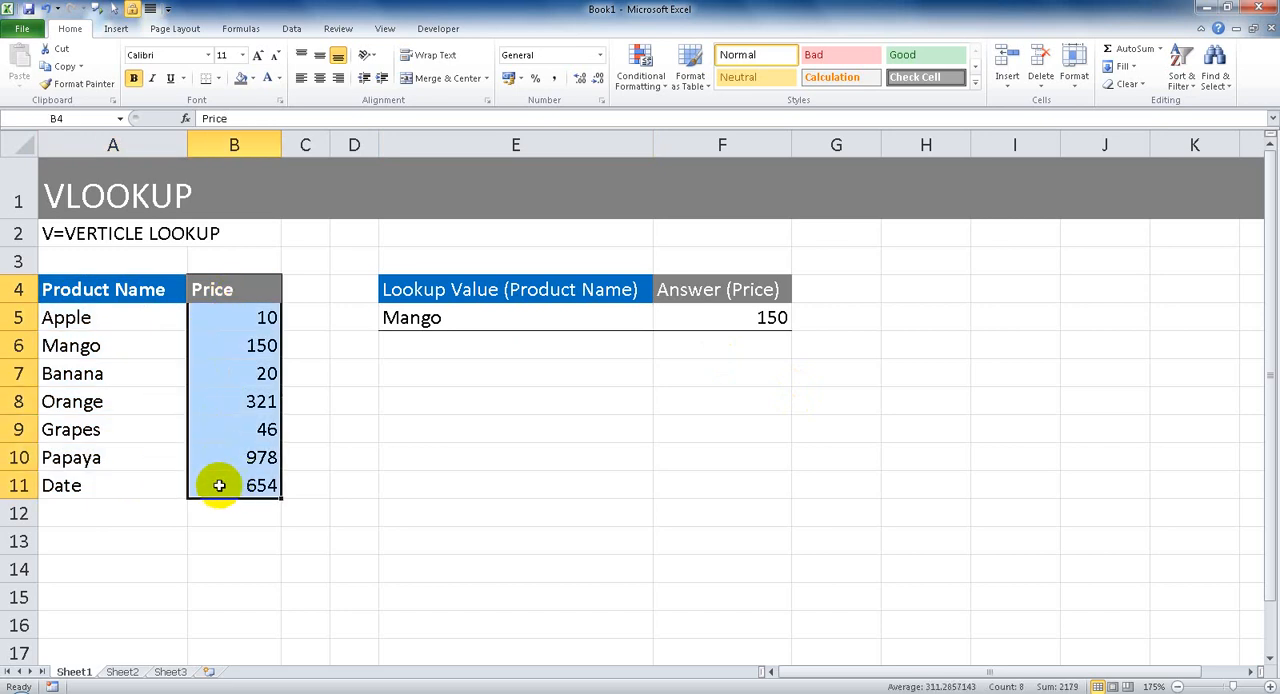
{"action": "left_click", "coordinate": [428, 293]}
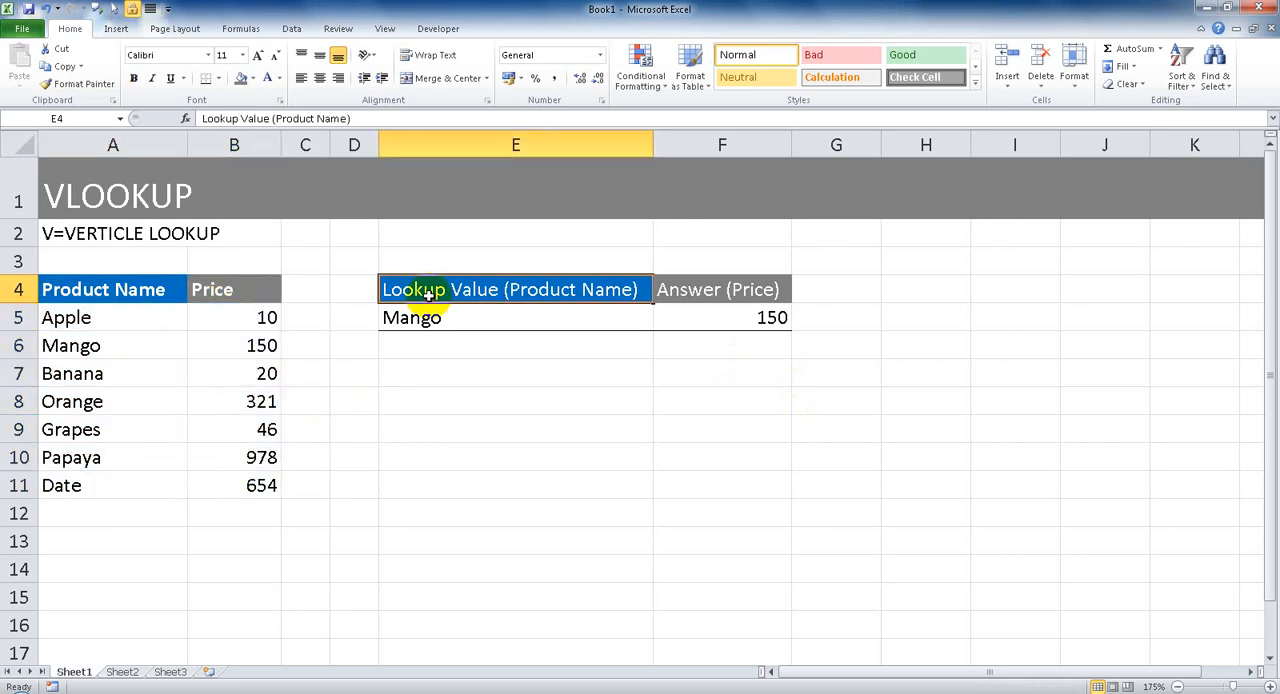
{"action": "left_click", "coordinate": [454, 320]}
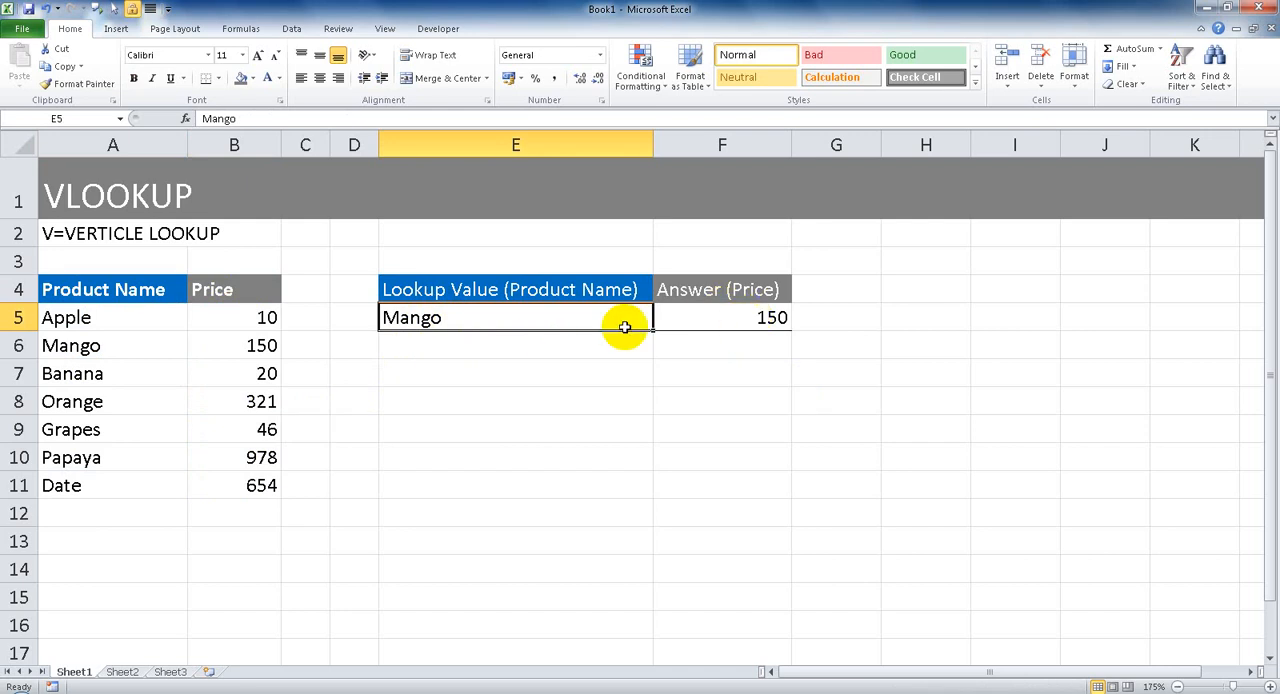
{"action": "type", "text": "Apple"}
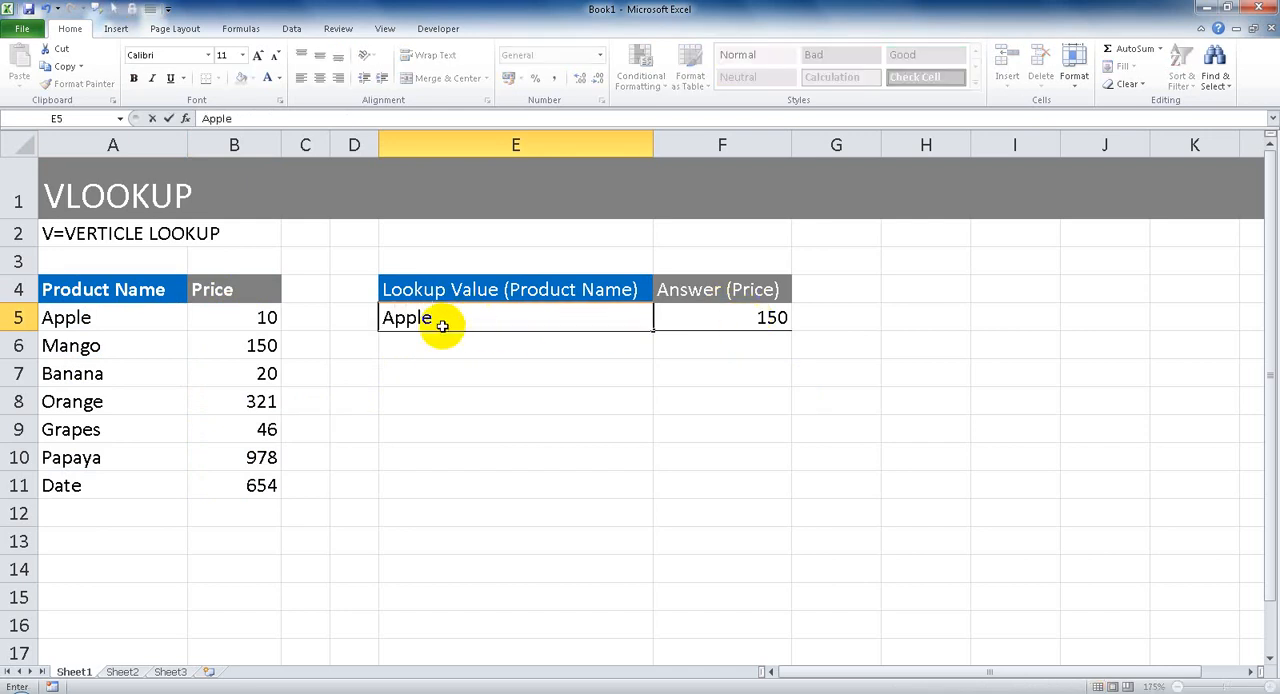
{"action": "left_click", "coordinate": [163, 320]}
{"action": "left_click", "coordinate": [223, 320]}
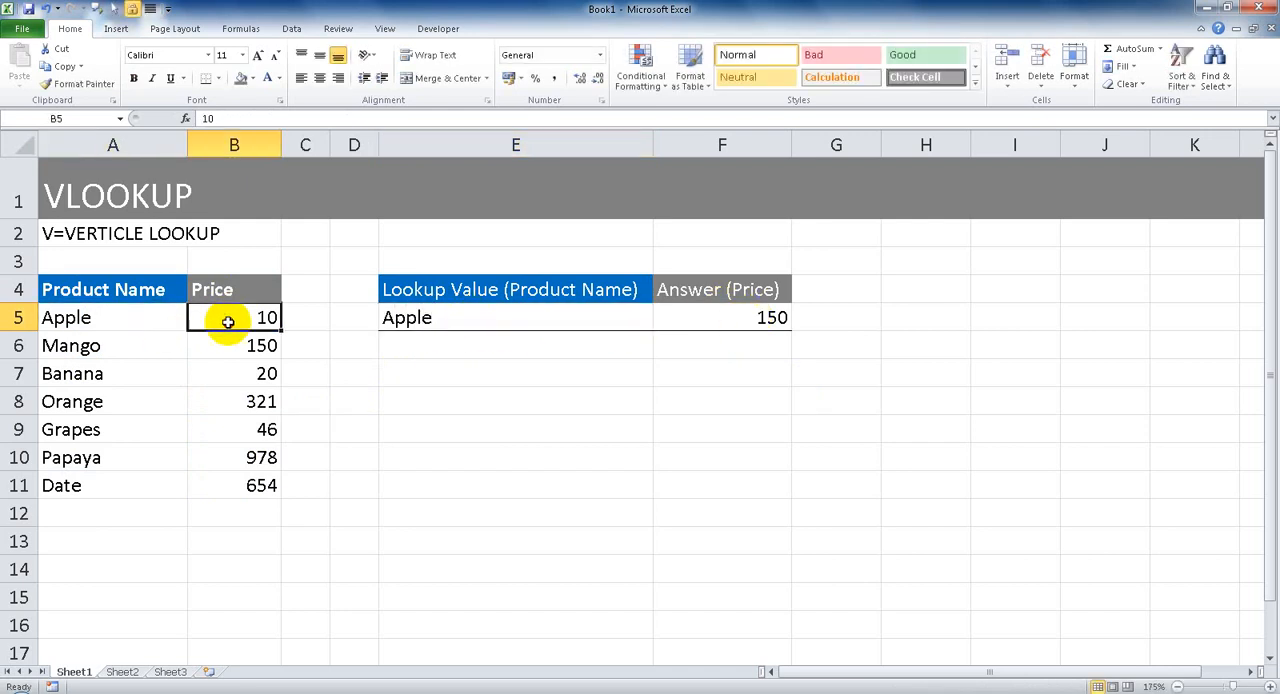
{"action": "left_click", "coordinate": [729, 322]}
{"action": "type", "text": "10"}
{"action": "key", "text": "Return"}
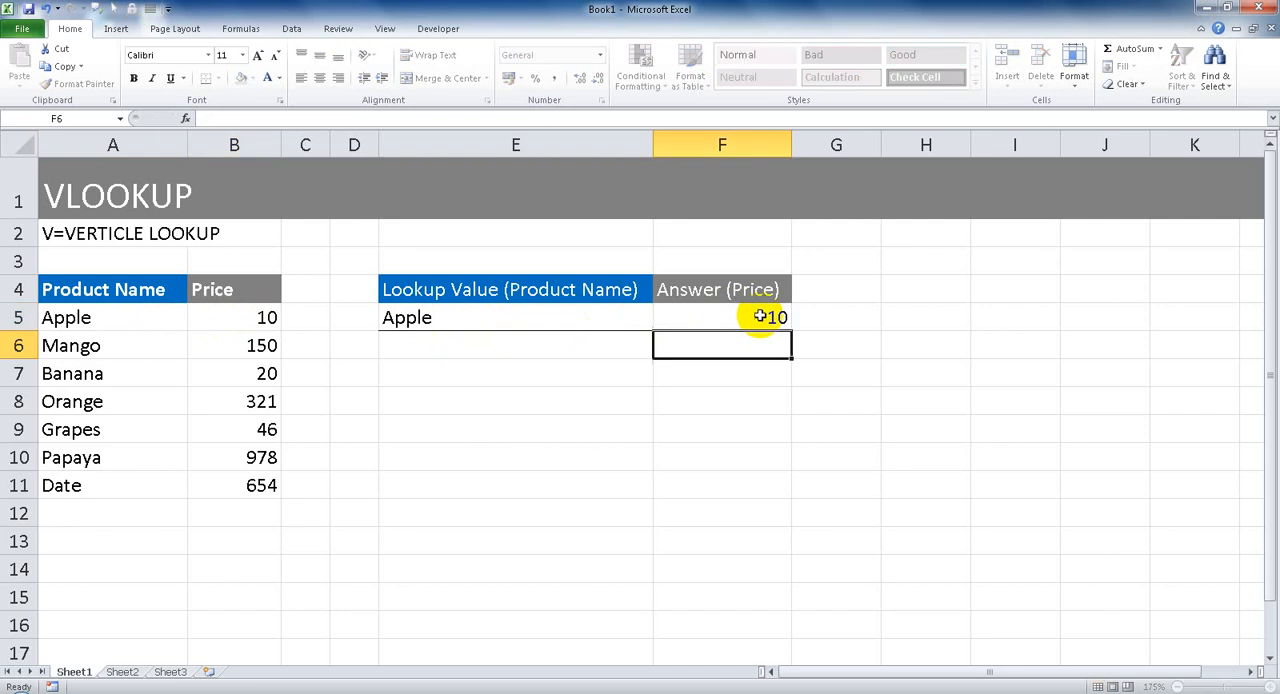
Clear the lookup value and the answer price in E5:F5.
{"action": "left_click", "coordinate": [480, 317]}
{"action": "left_click_drag", "start_coordinate": [80, 317], "coordinate": [272, 481]}
{"action": "left_click", "coordinate": [423, 318]}
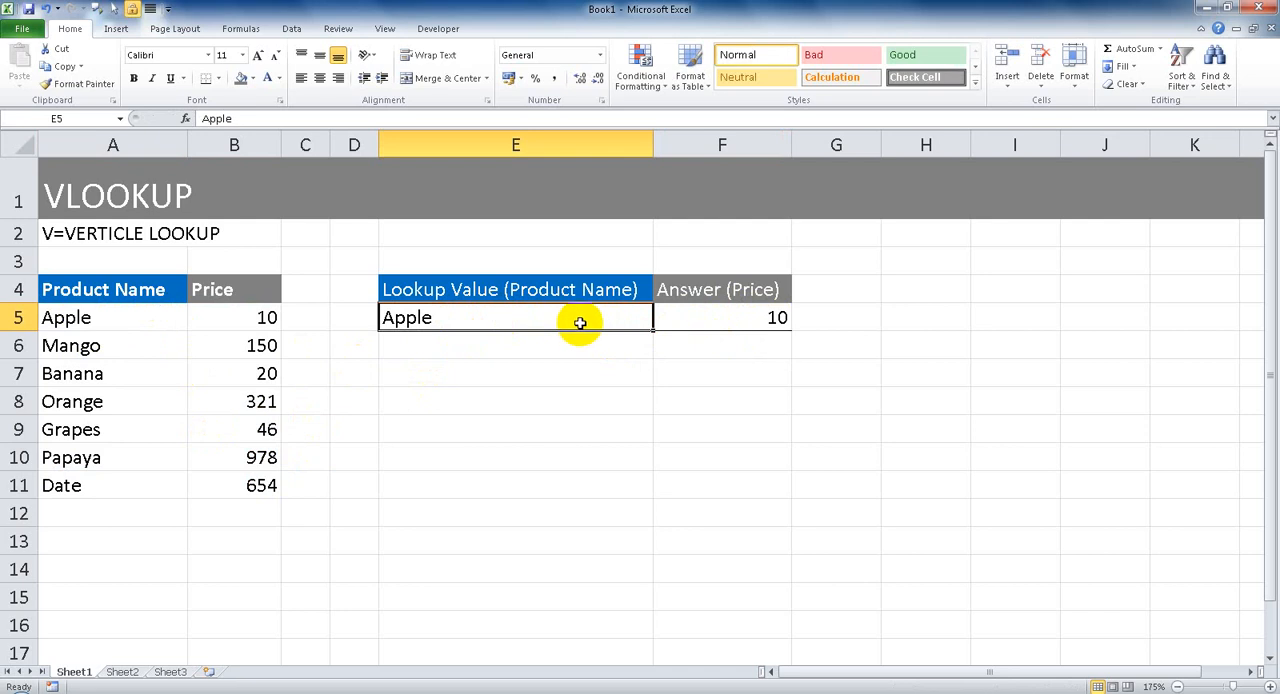
{"action": "left_click_drag", "start_coordinate": [583, 320], "coordinate": [708, 318]}
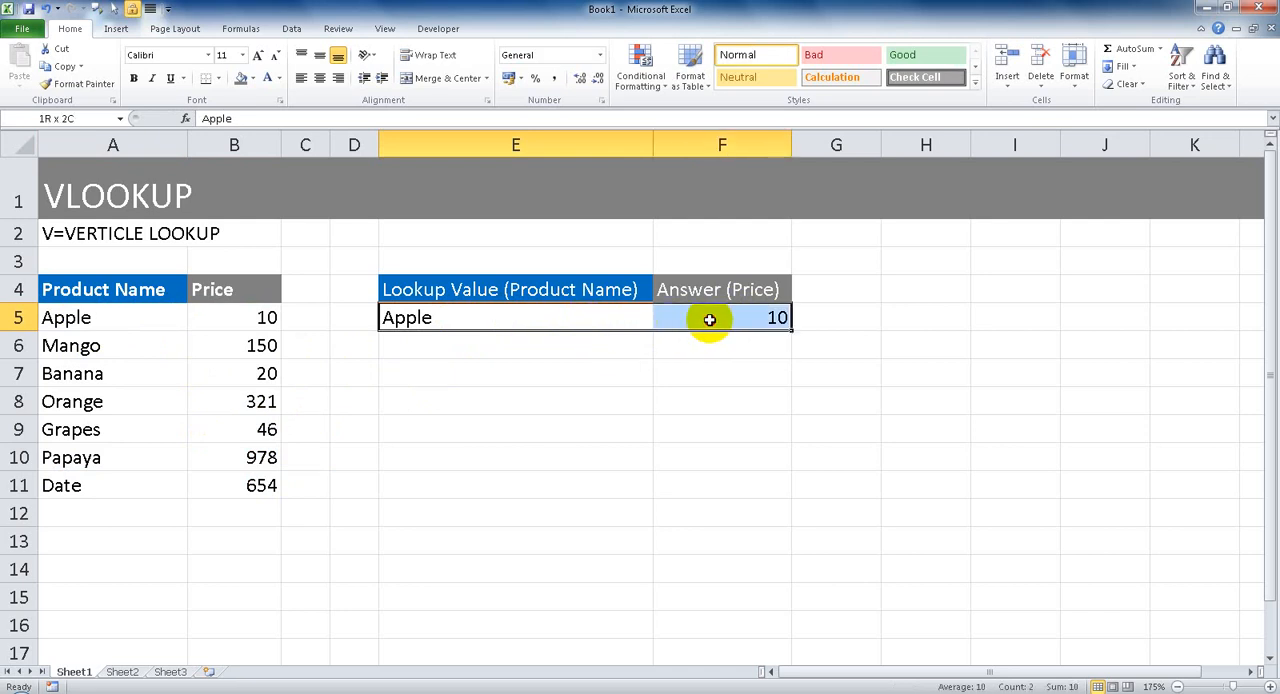
{"action": "key", "text": "Delete"}
{"action": "left_click", "coordinate": [686, 363]}
Enter Orange as the lookup value in E5.
{"action": "left_click", "coordinate": [596, 320]}
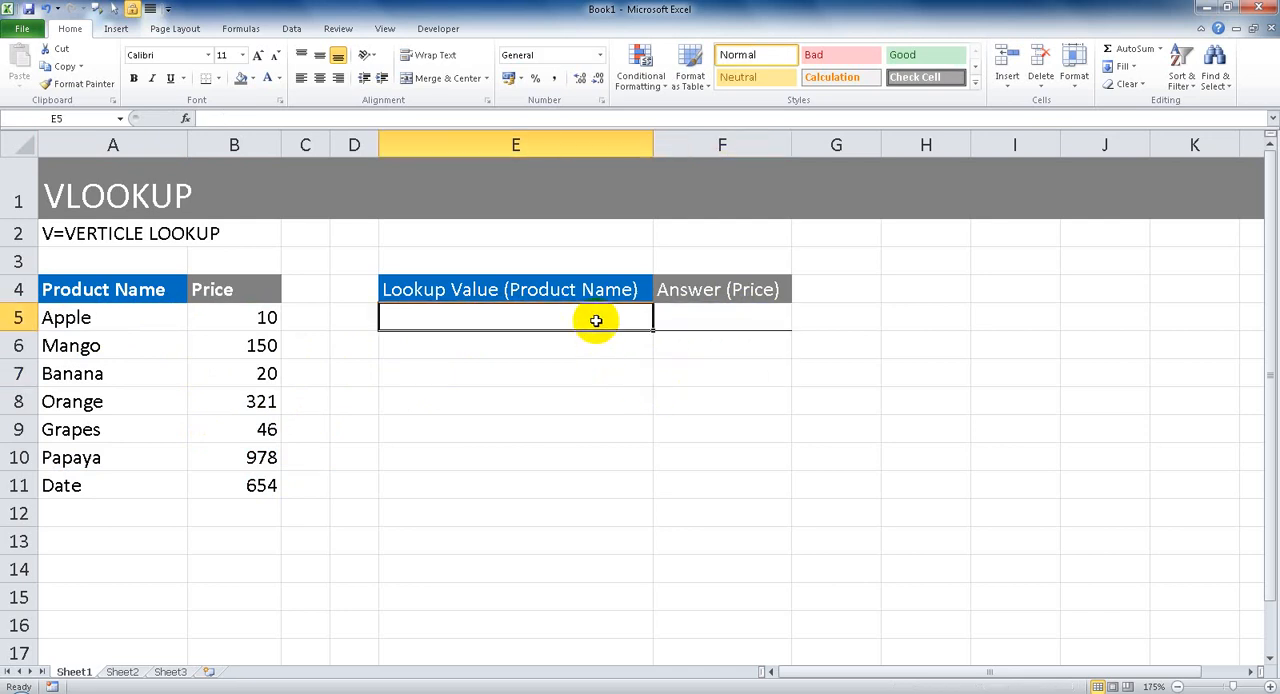
{"action": "type", "text": "Or"}
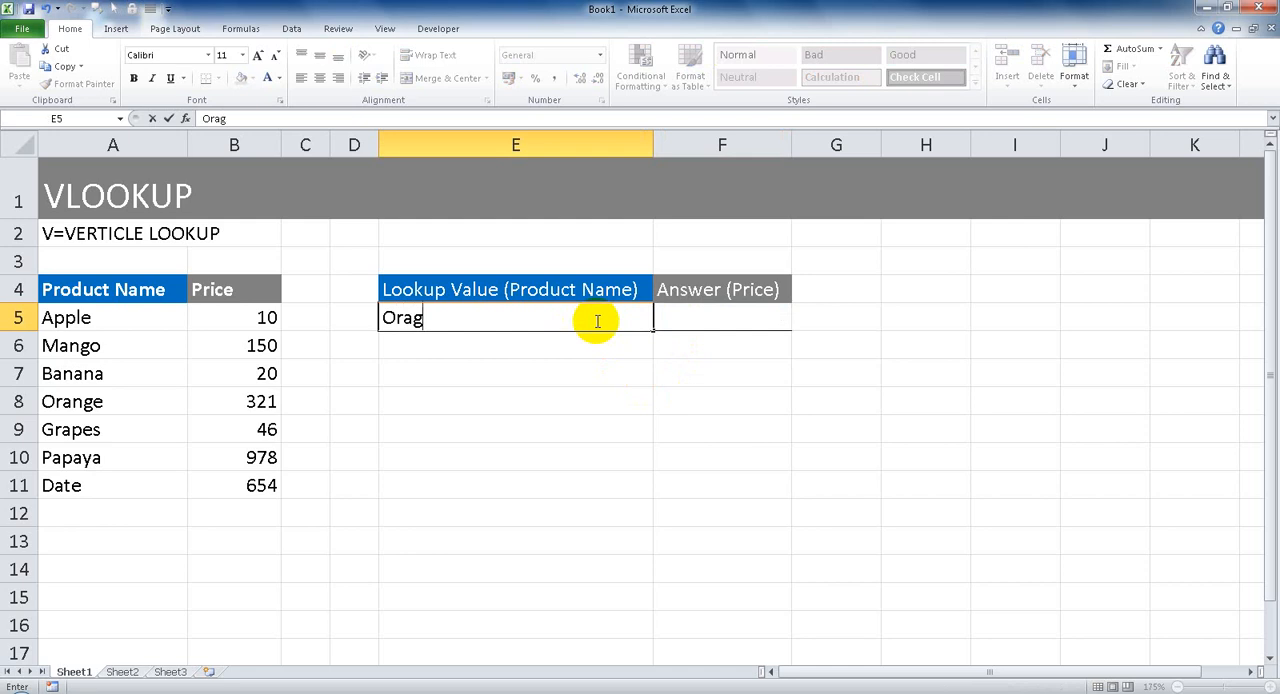
{"action": "type", "text": "ange"}
{"action": "key", "text": "Return"}
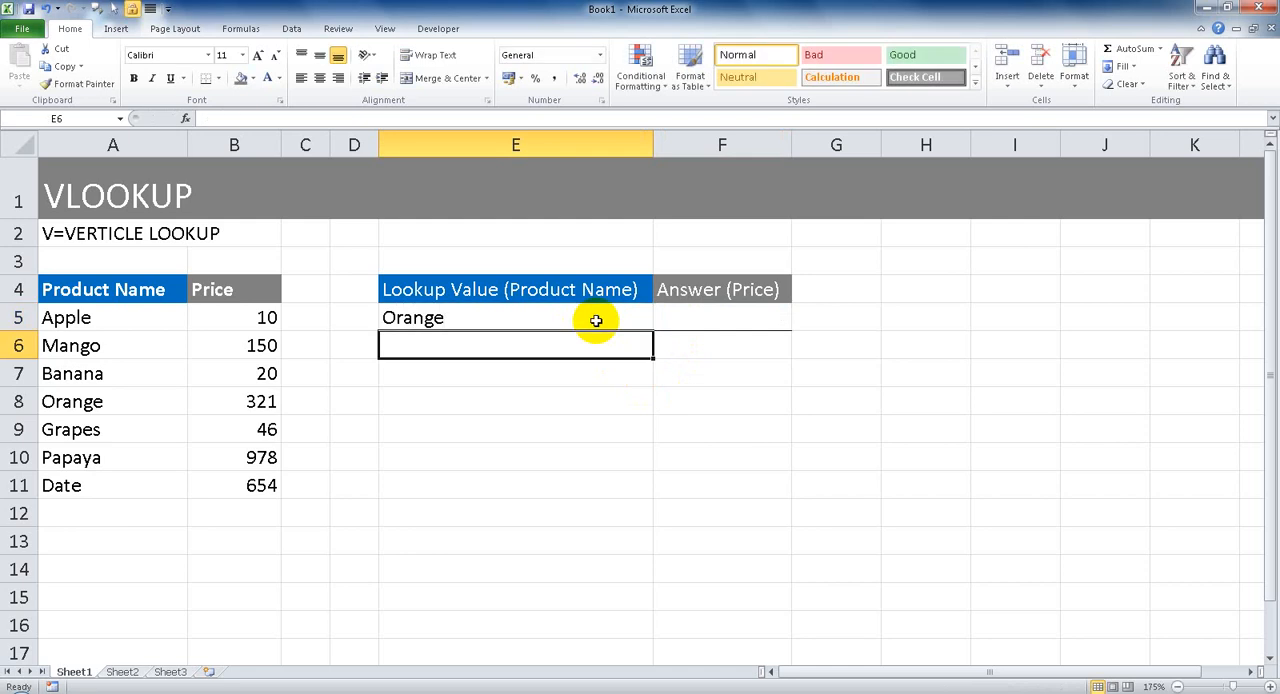
Insert the VLOOKUP function into the Answer (Price) cell F5.
{"action": "left_click", "coordinate": [696, 312]}
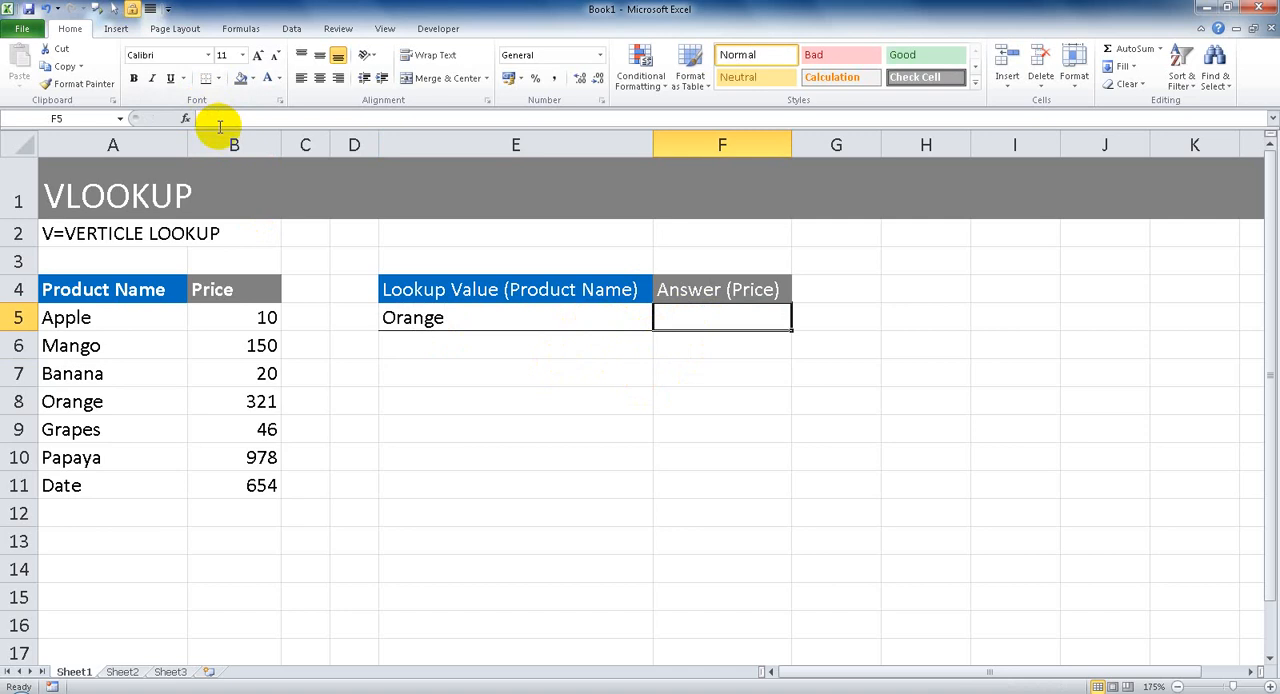
{"action": "left_click", "coordinate": [185, 118]}
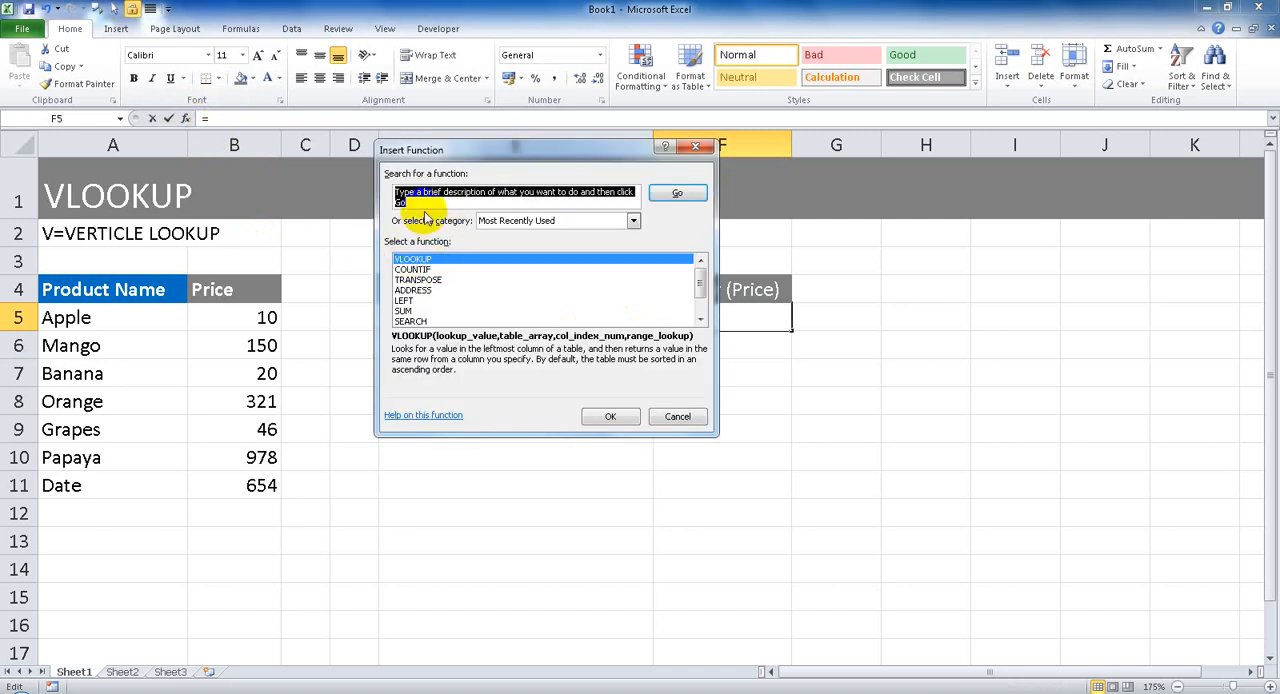
{"action": "type", "text": "vlookup"}
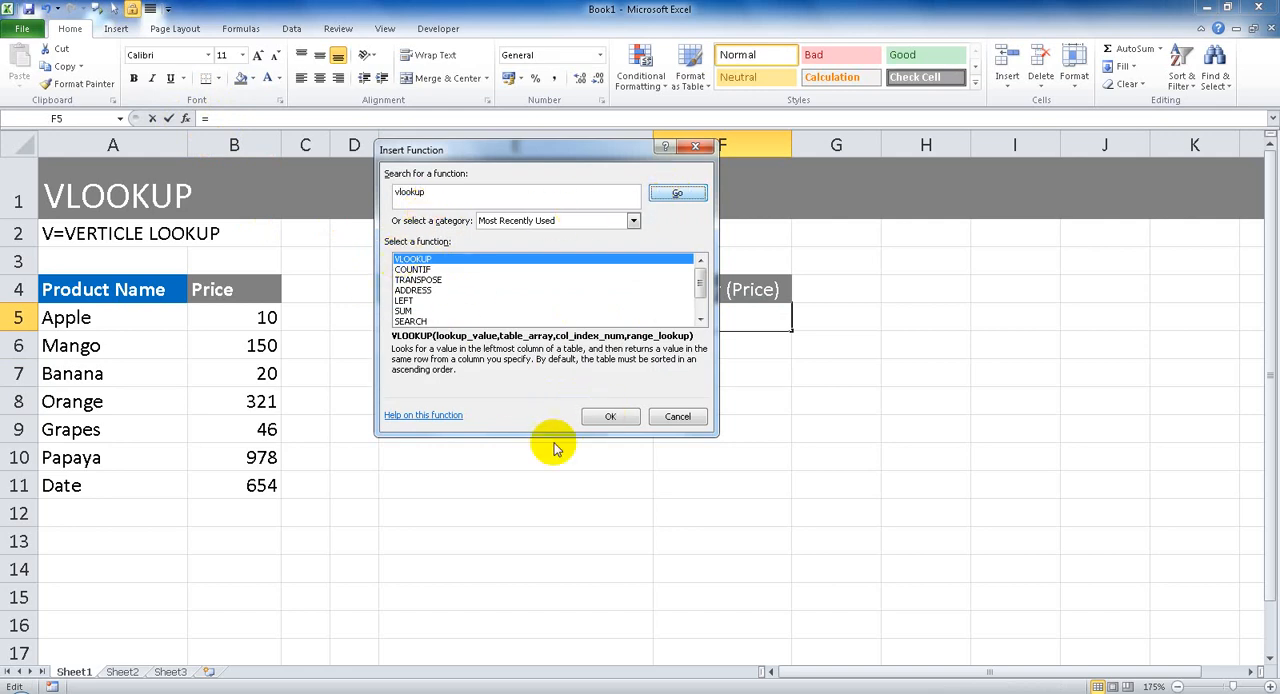
{"action": "left_click", "coordinate": [612, 417]}
{"action": "left_click", "coordinate": [616, 421]}
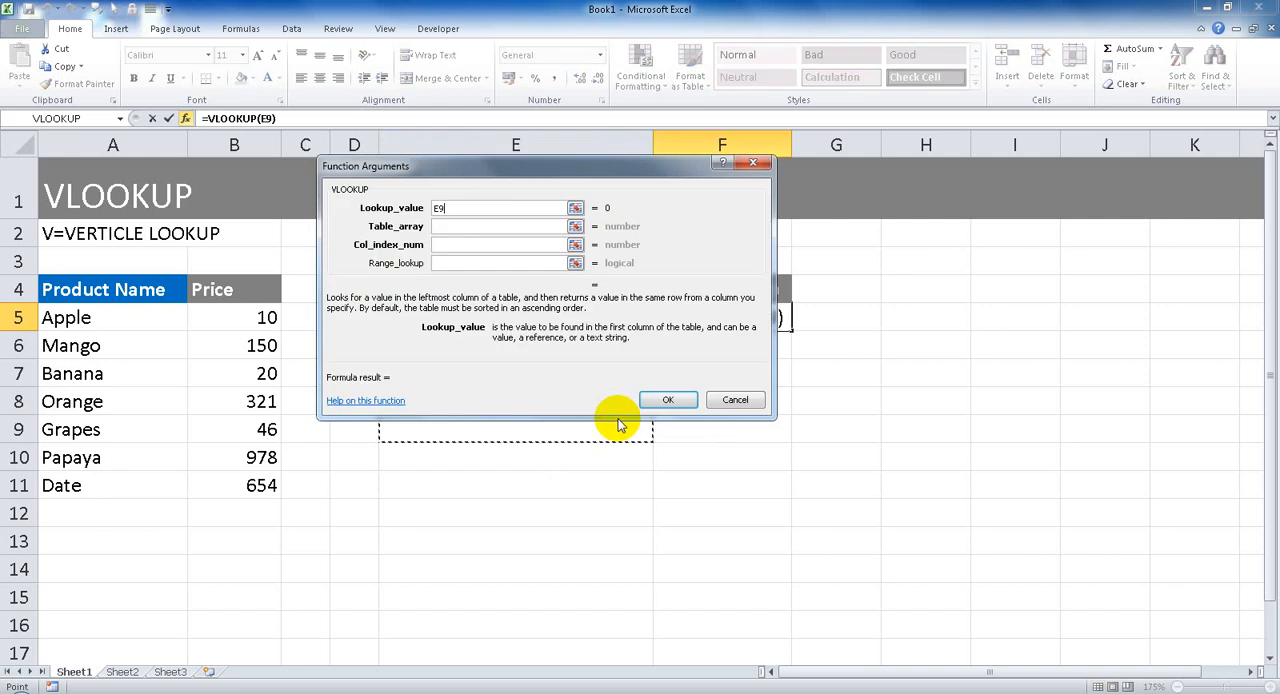
Set the VLOOKUP lookup value to E5 and the table array to A5:B11.
{"action": "key", "text": "BackSpace"}
{"action": "key", "text": "BackSpace"}
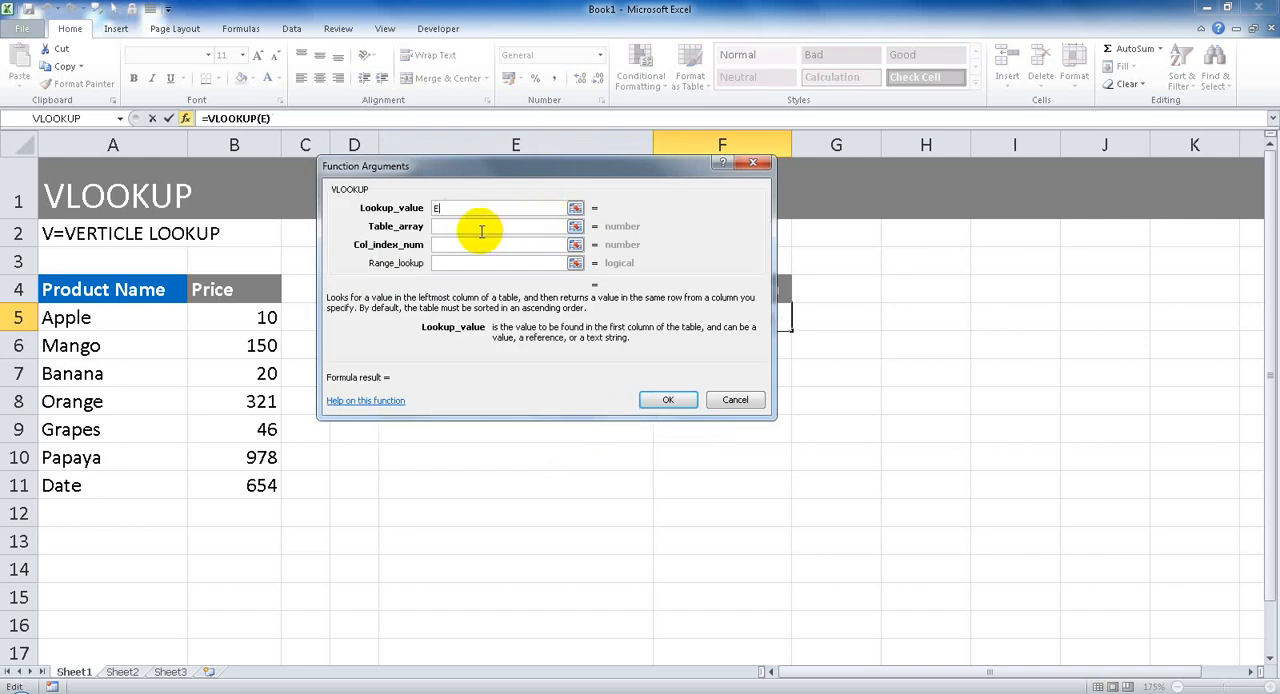
{"action": "left_click_drag", "start_coordinate": [478, 176], "coordinate": [501, 362]}
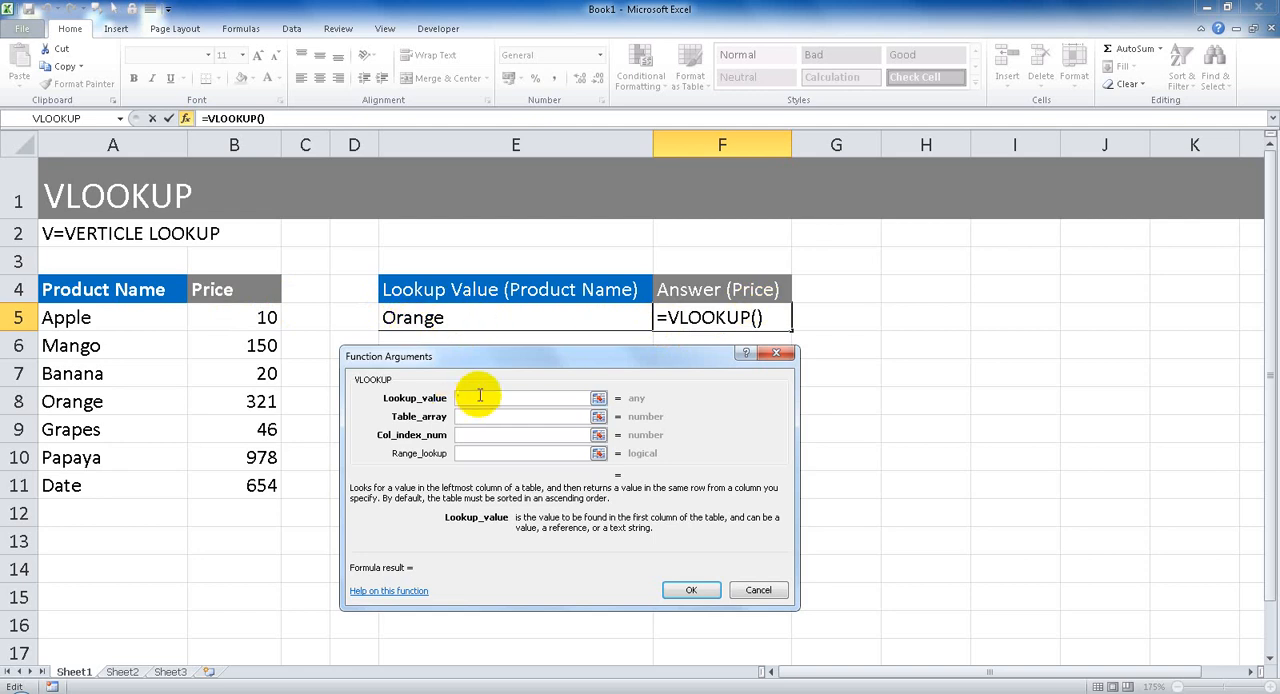
{"action": "left_click", "coordinate": [443, 318]}
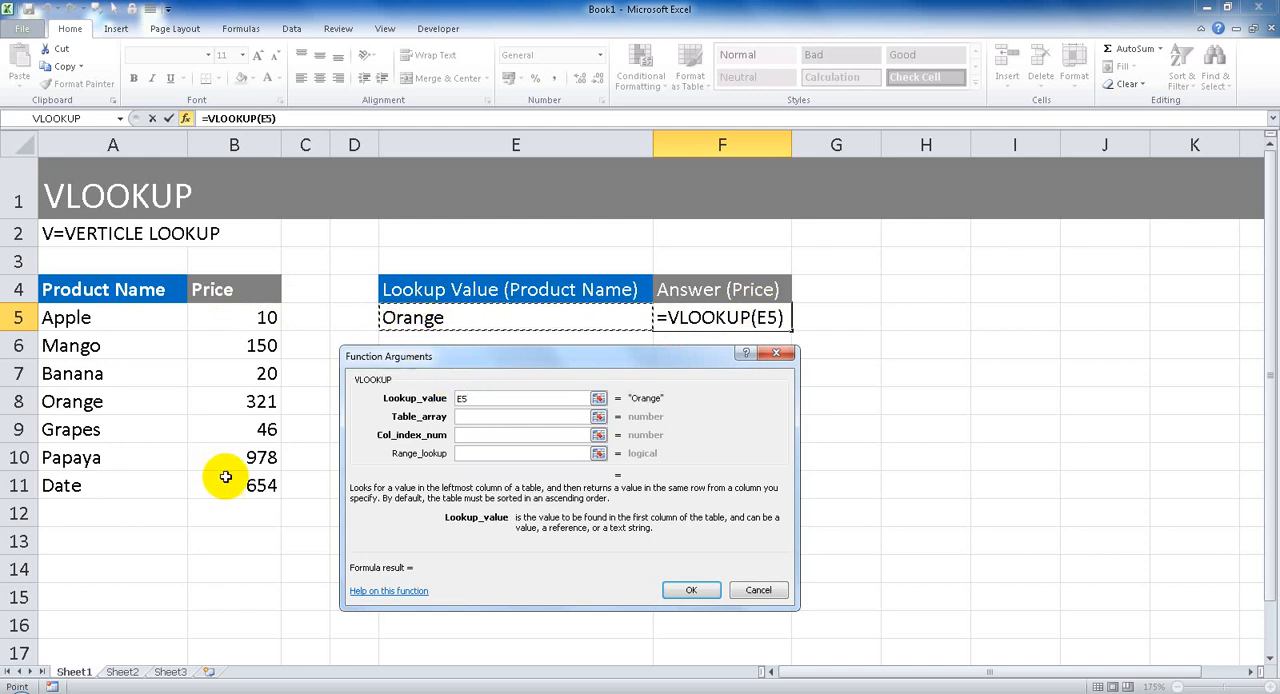
{"action": "left_click", "coordinate": [466, 418]}
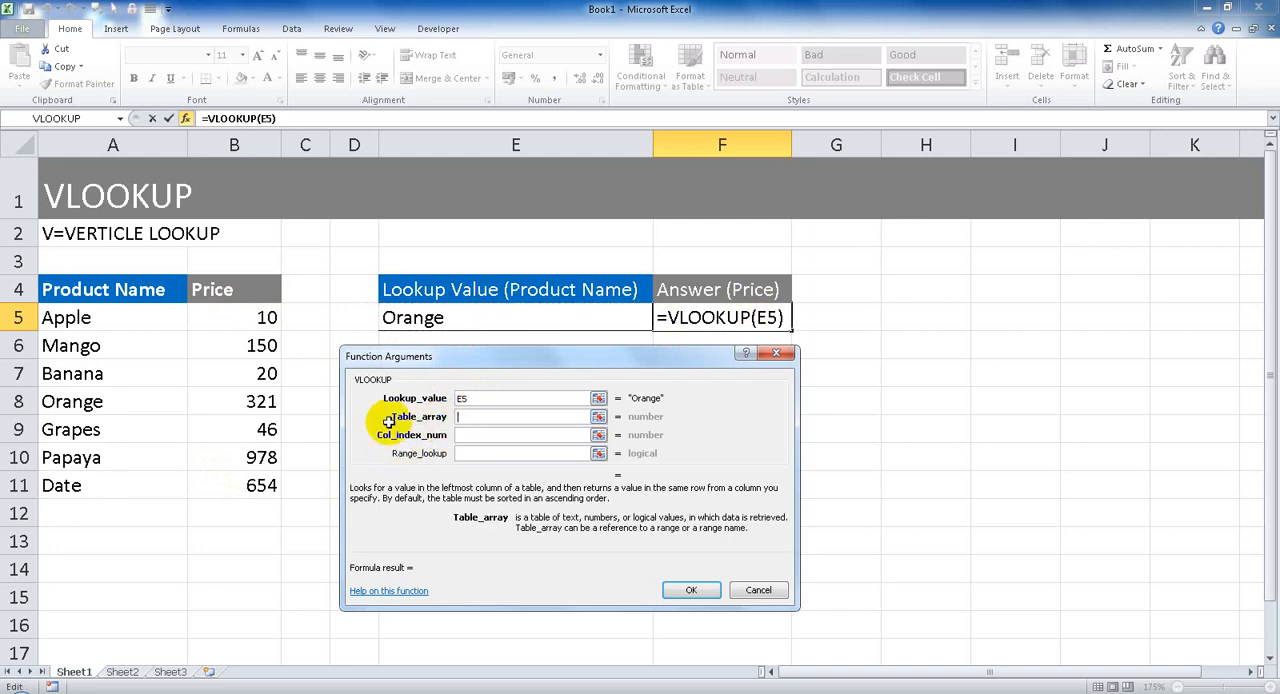
{"action": "left_click_drag", "start_coordinate": [80, 310], "coordinate": [262, 485]}
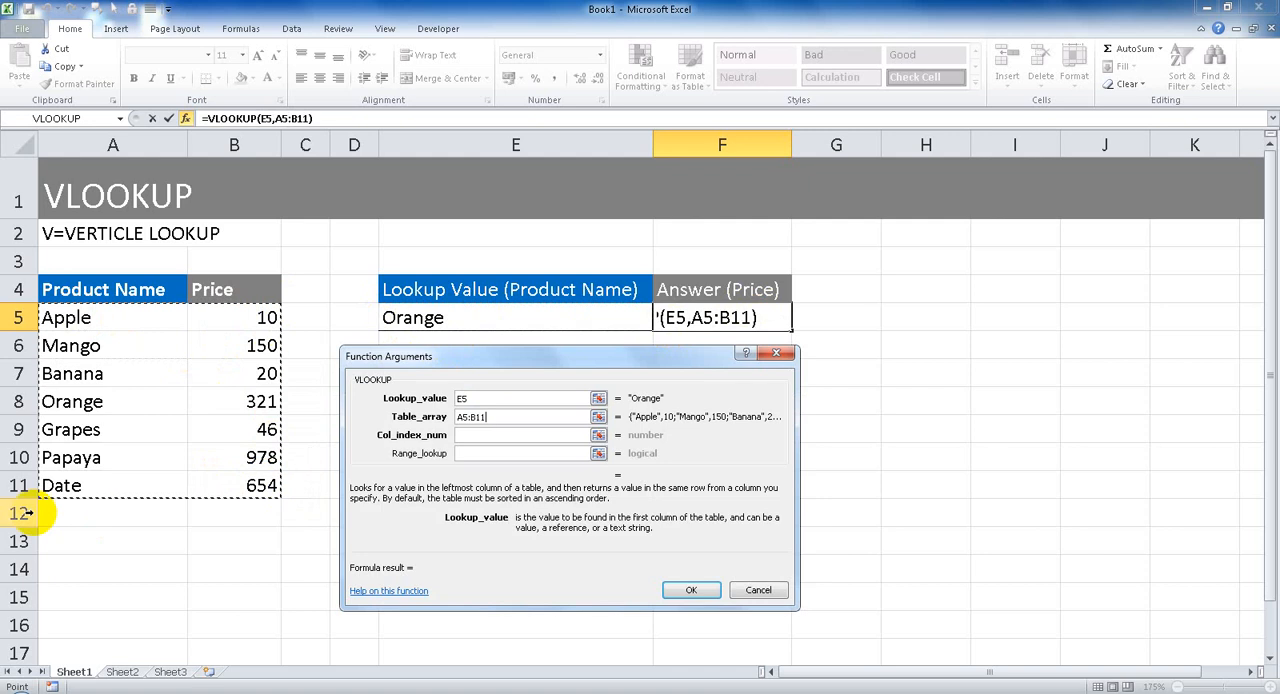
Set the column index number to 2 and the range lookup to 0, and complete the VLOOKUP formula.
{"action": "left_click", "coordinate": [484, 435]}
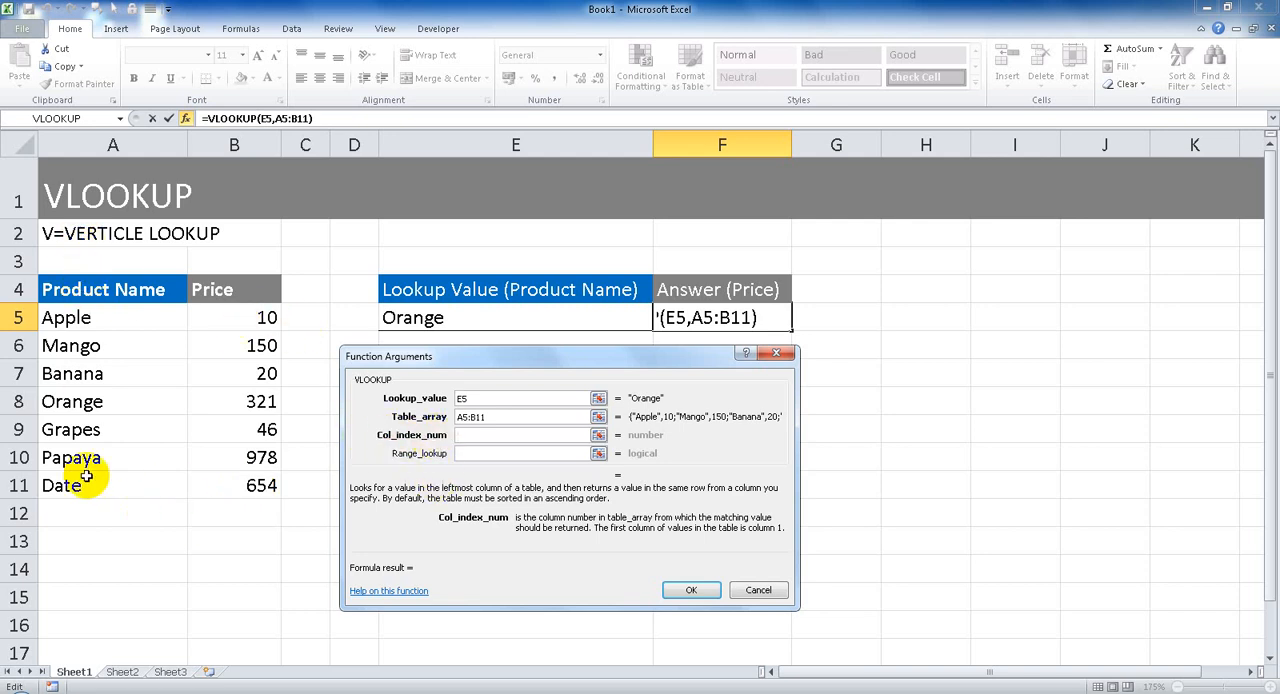
{"action": "type", "text": "2"}
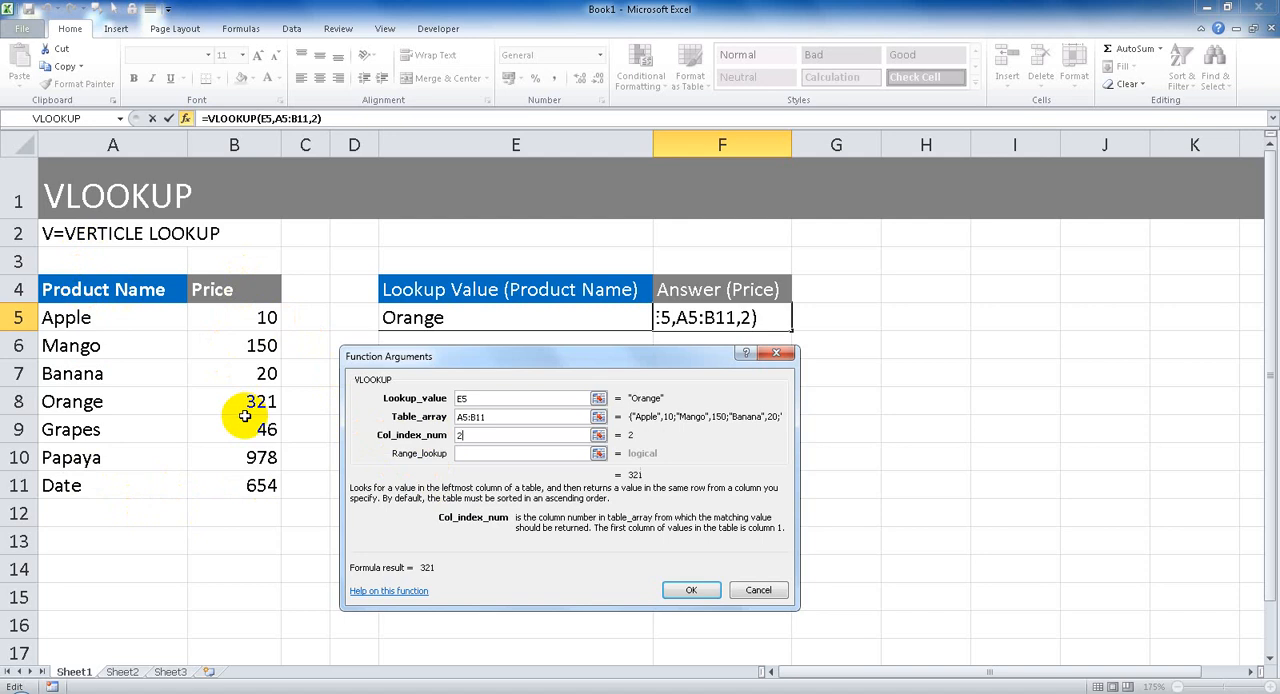
{"action": "left_click", "coordinate": [524, 455]}
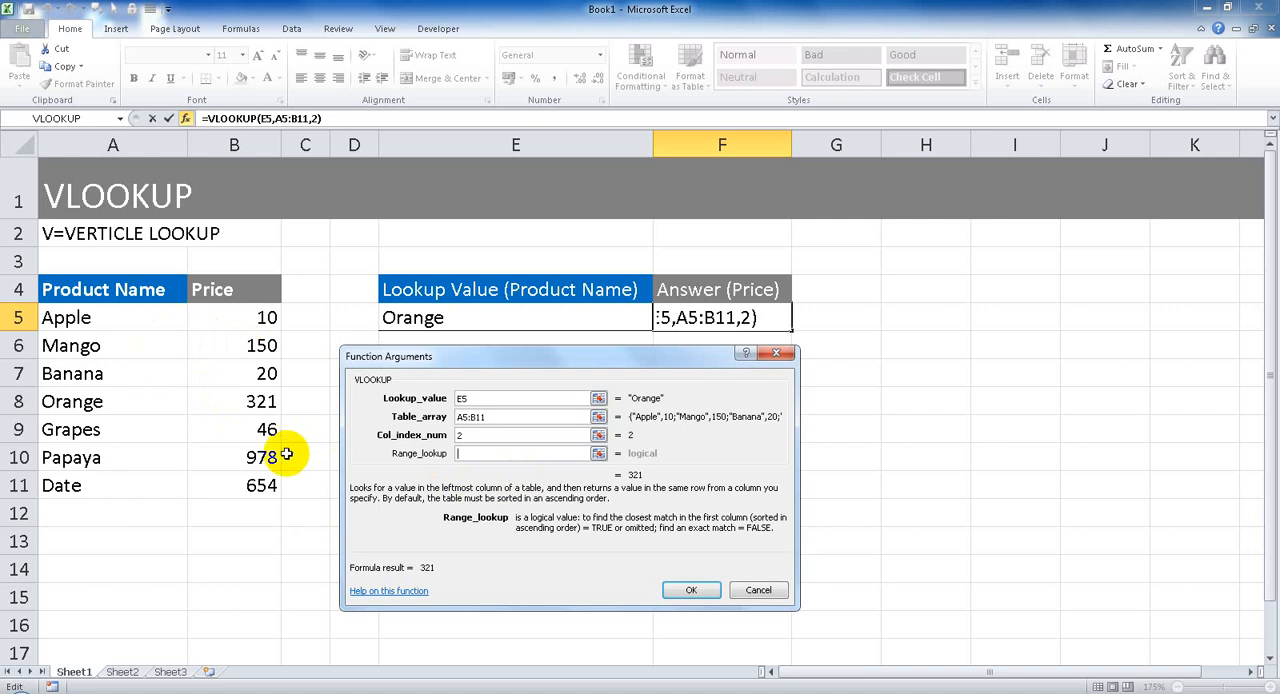
{"action": "type", "text": "0"}
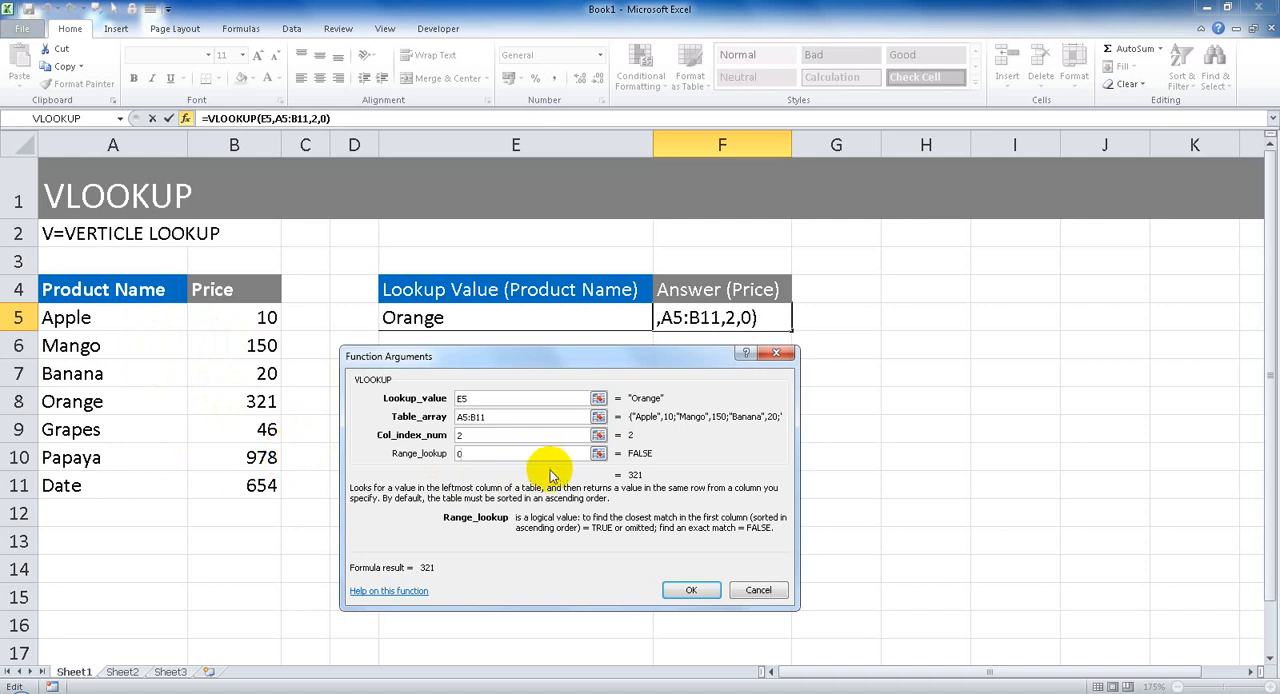
{"action": "left_click", "coordinate": [690, 589]}
{"action": "left_click", "coordinate": [707, 437]}
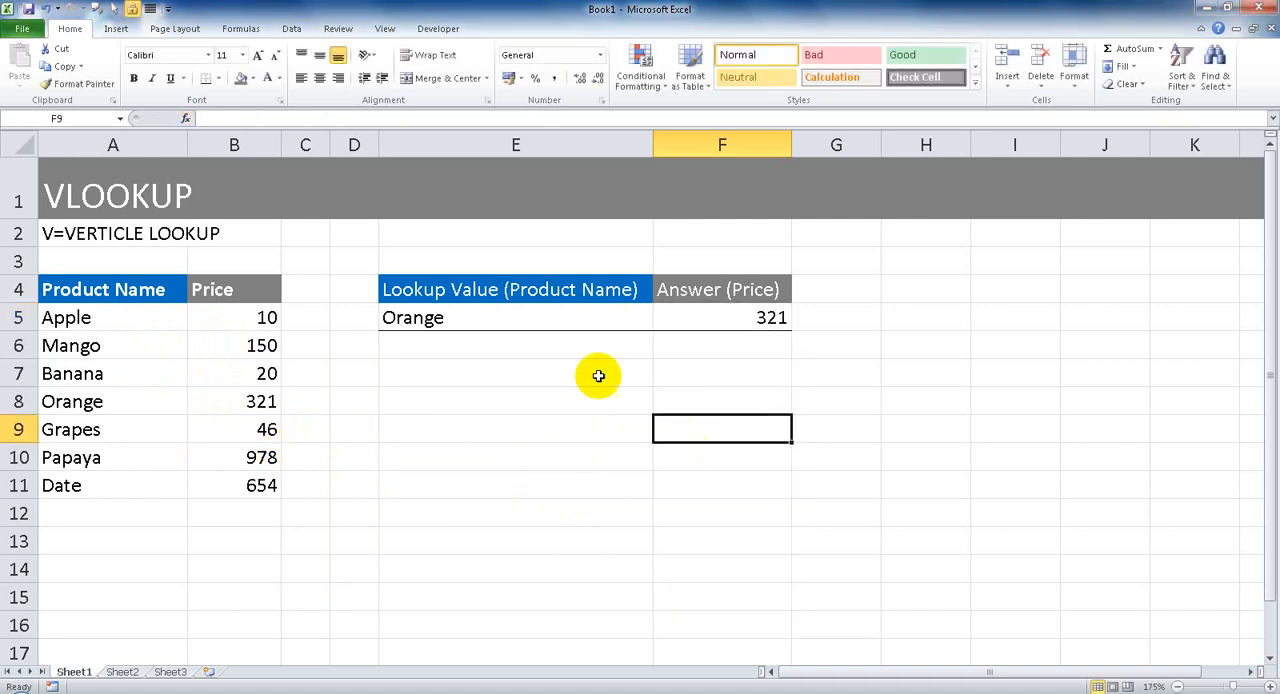
Check the Orange result against the product table and test the formula with papaya as the lookup value in E5.
{"action": "left_click", "coordinate": [543, 317]}
{"action": "left_click", "coordinate": [719, 323]}
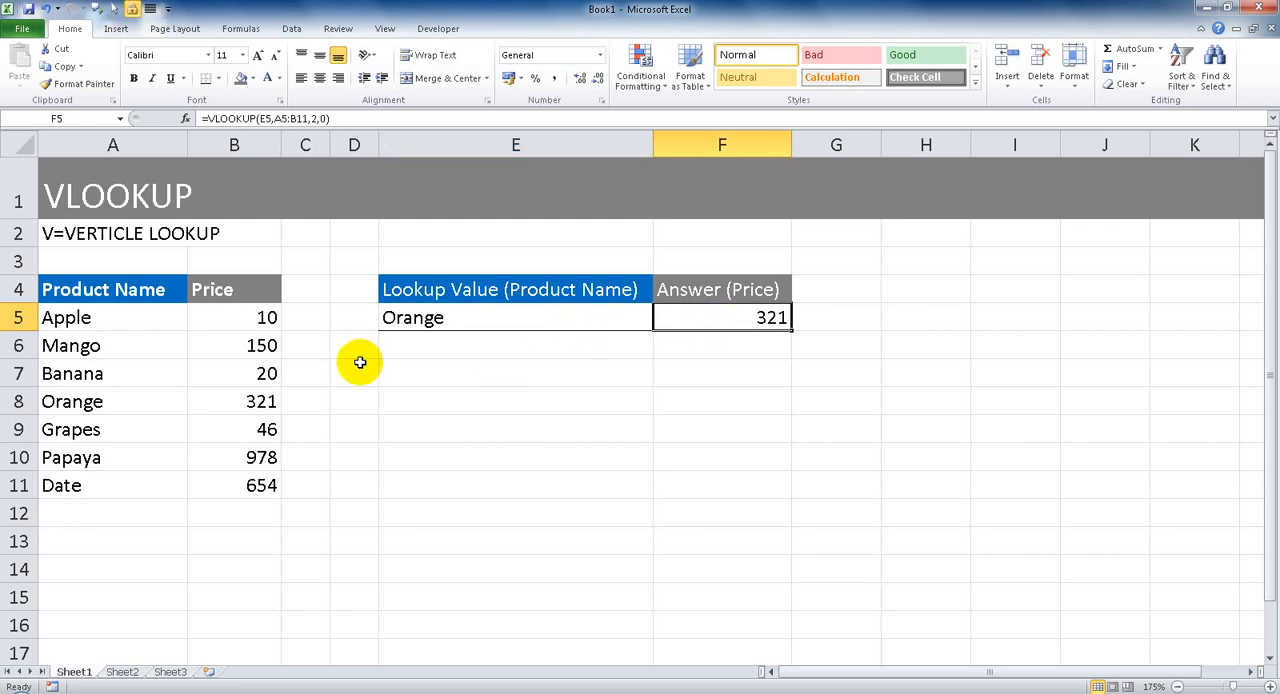
{"action": "left_click_drag", "start_coordinate": [102, 400], "coordinate": [250, 405]}
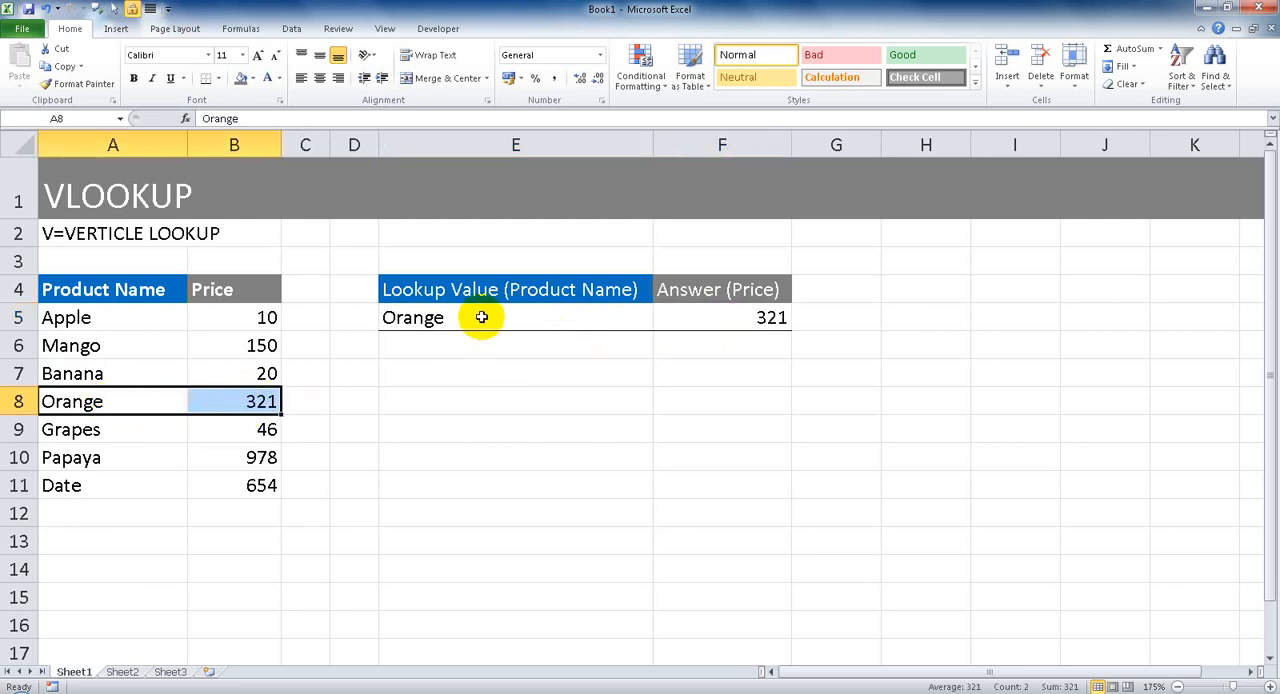
{"action": "left_click", "coordinate": [554, 323]}
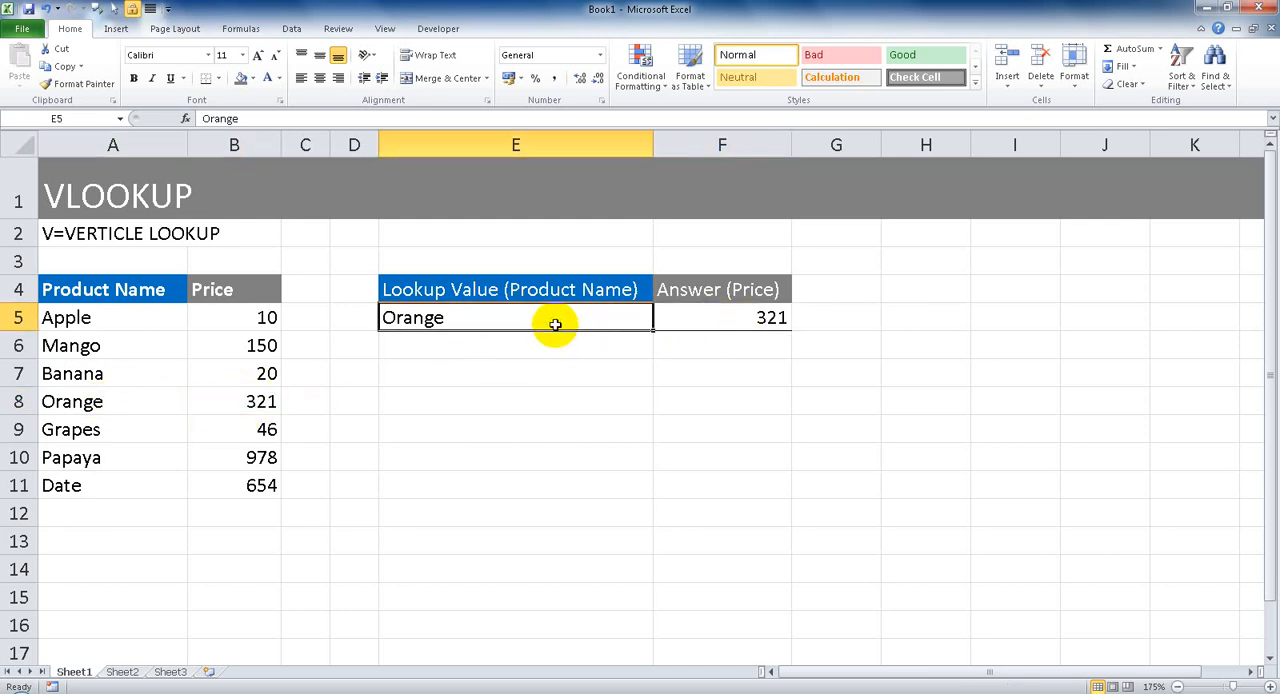
{"action": "type", "text": "papaya"}
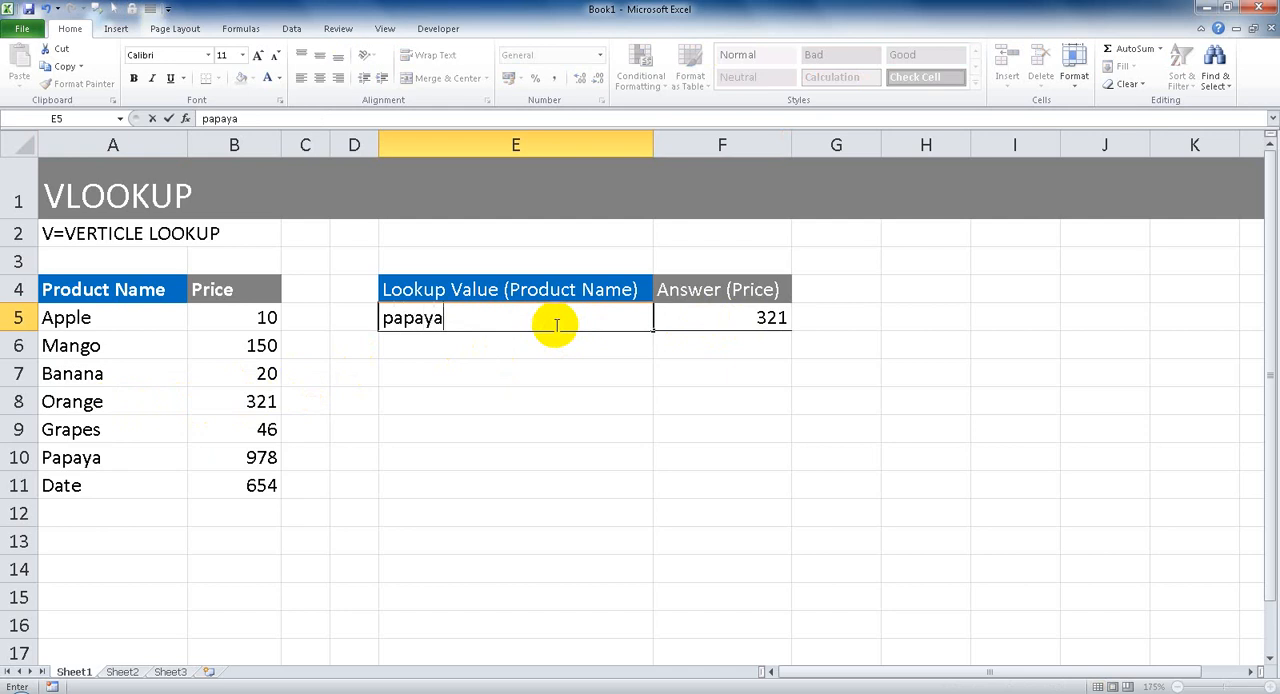
{"action": "key", "text": "Return"}
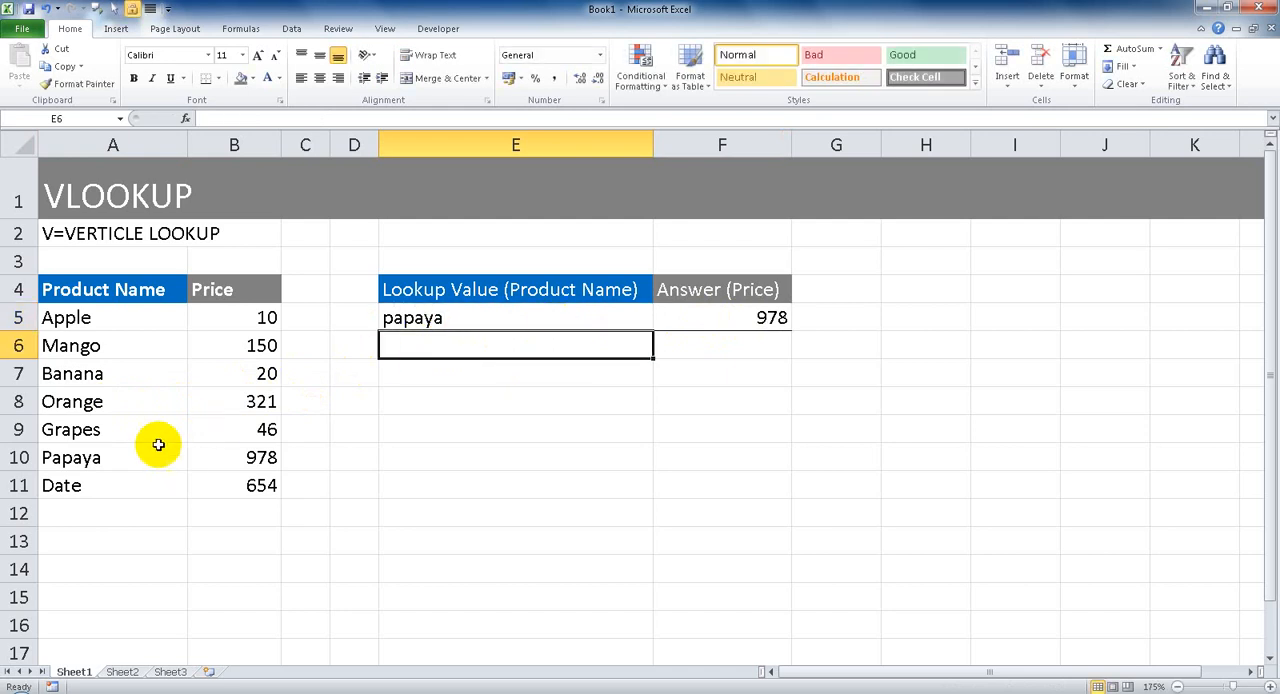
{"action": "left_click_drag", "start_coordinate": [157, 452], "coordinate": [201, 457]}
{"action": "left_click", "coordinate": [772, 315]}
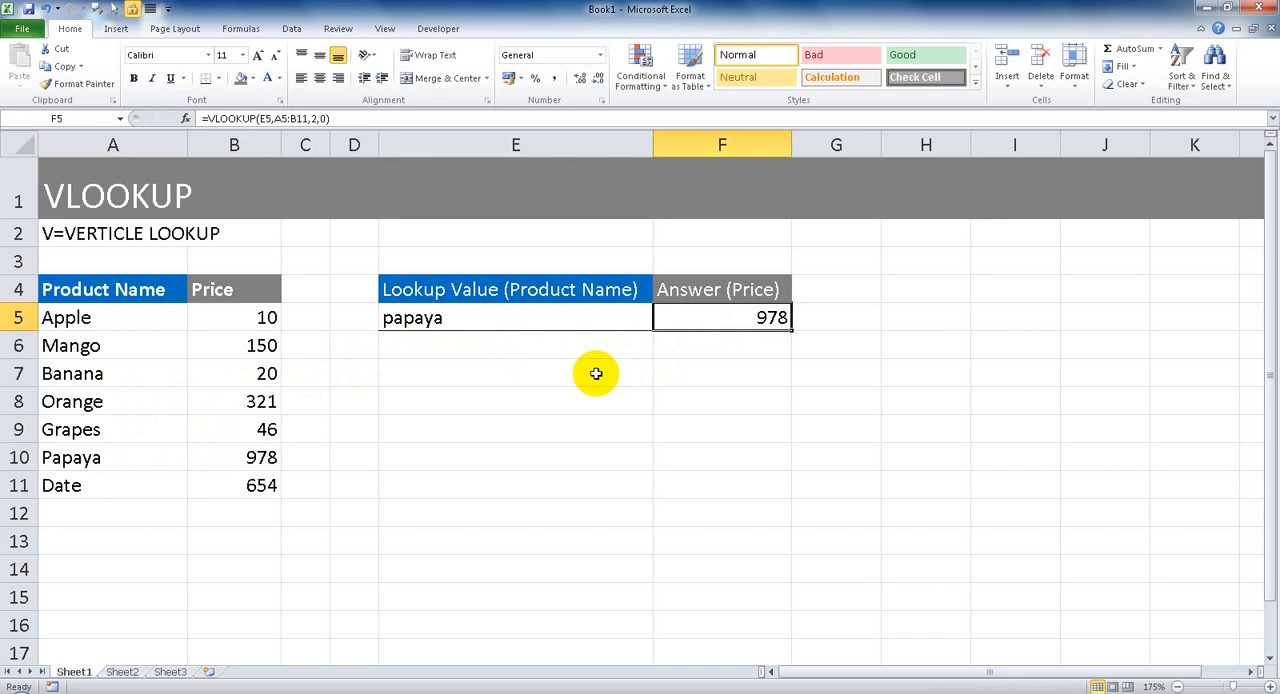
Add list data validation to the lookup cell E5, using the product names in =$A$5:$A$11 as the source.
{"action": "left_click", "coordinate": [435, 330]}
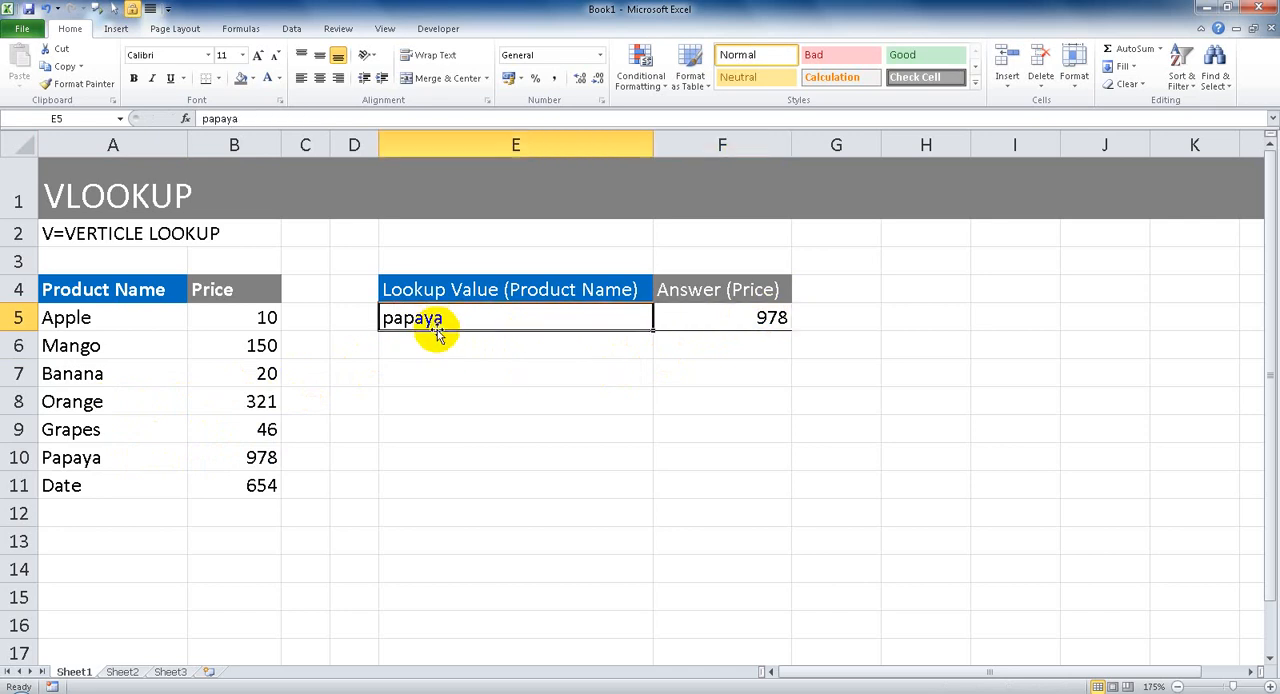
{"action": "left_click_drag", "start_coordinate": [135, 322], "coordinate": [115, 490]}
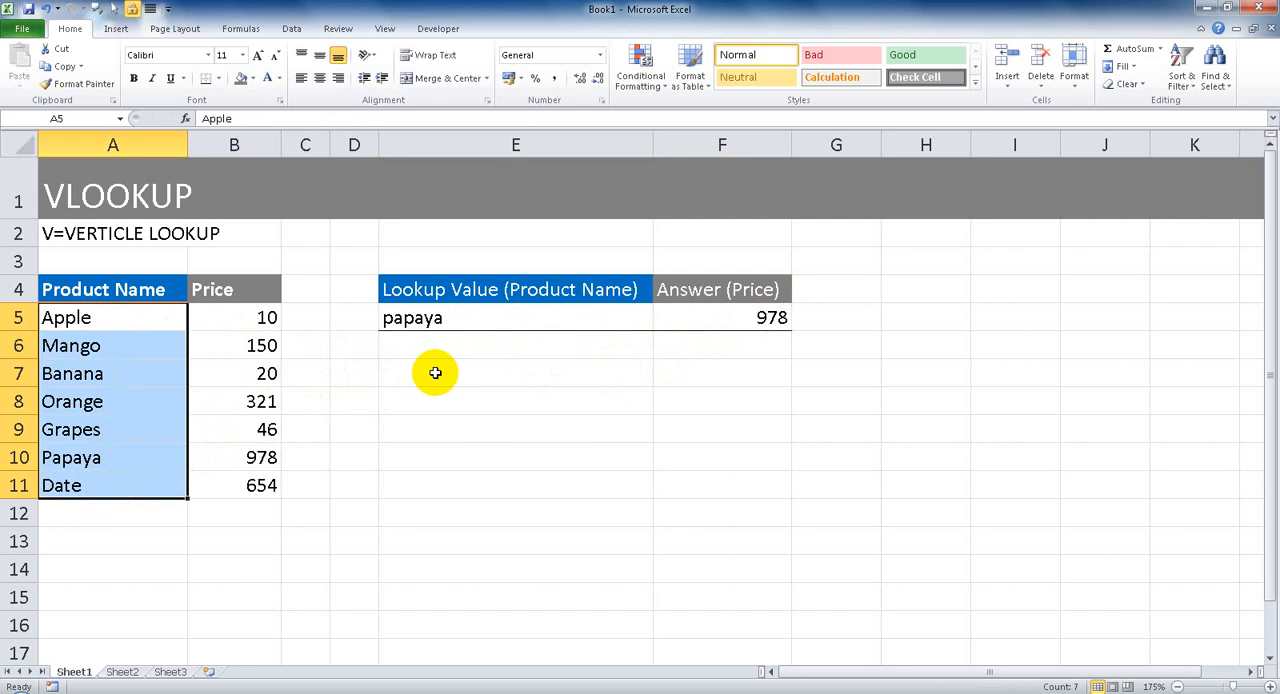
{"action": "left_click", "coordinate": [477, 319]}
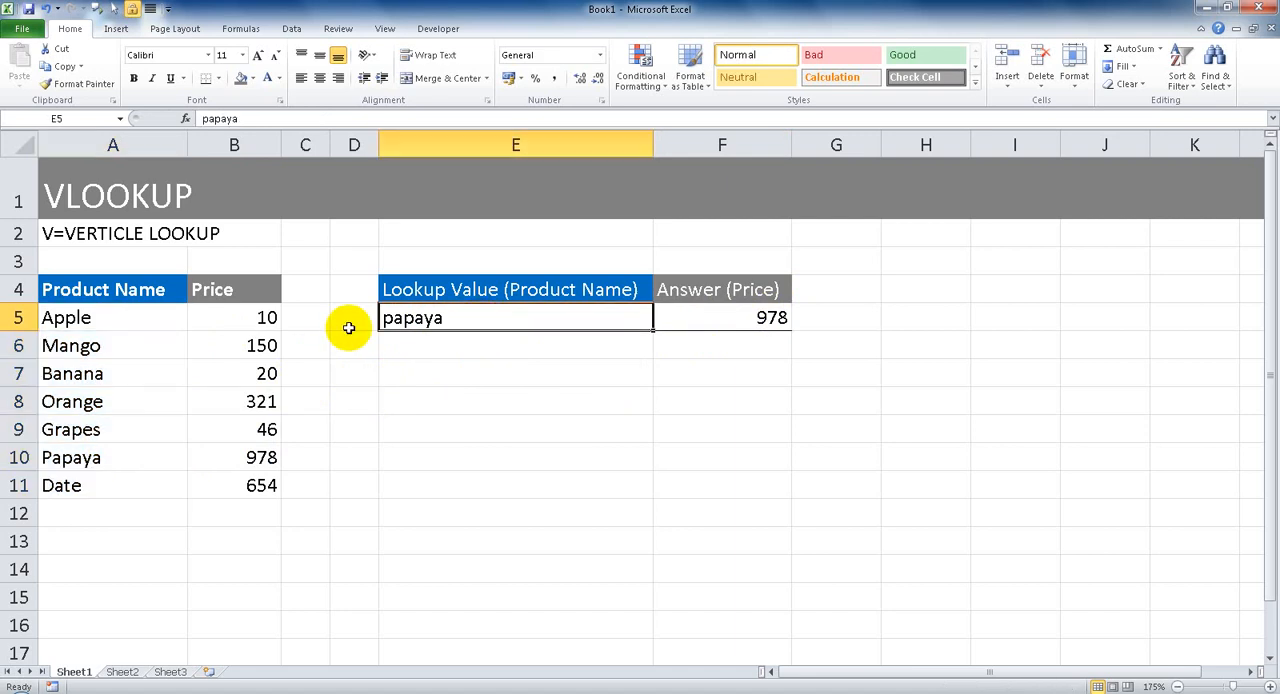
{"action": "left_click", "coordinate": [292, 30]}
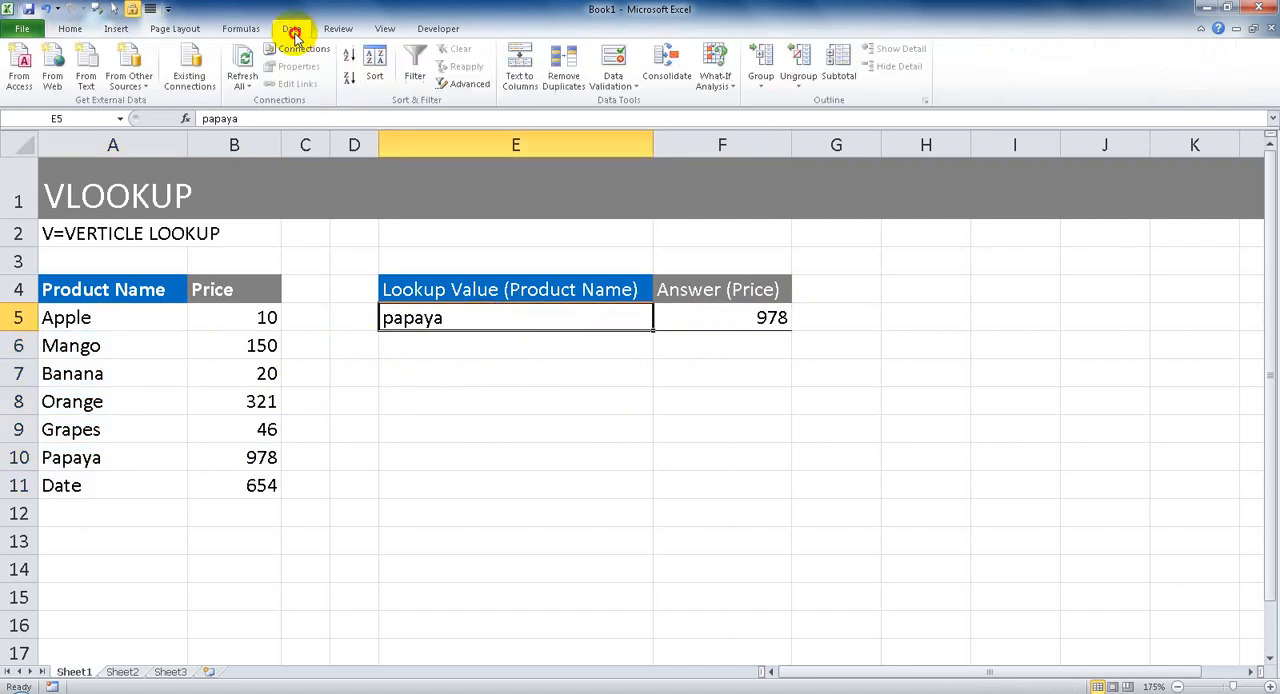
{"action": "left_click", "coordinate": [630, 85]}
{"action": "left_click", "coordinate": [632, 105]}
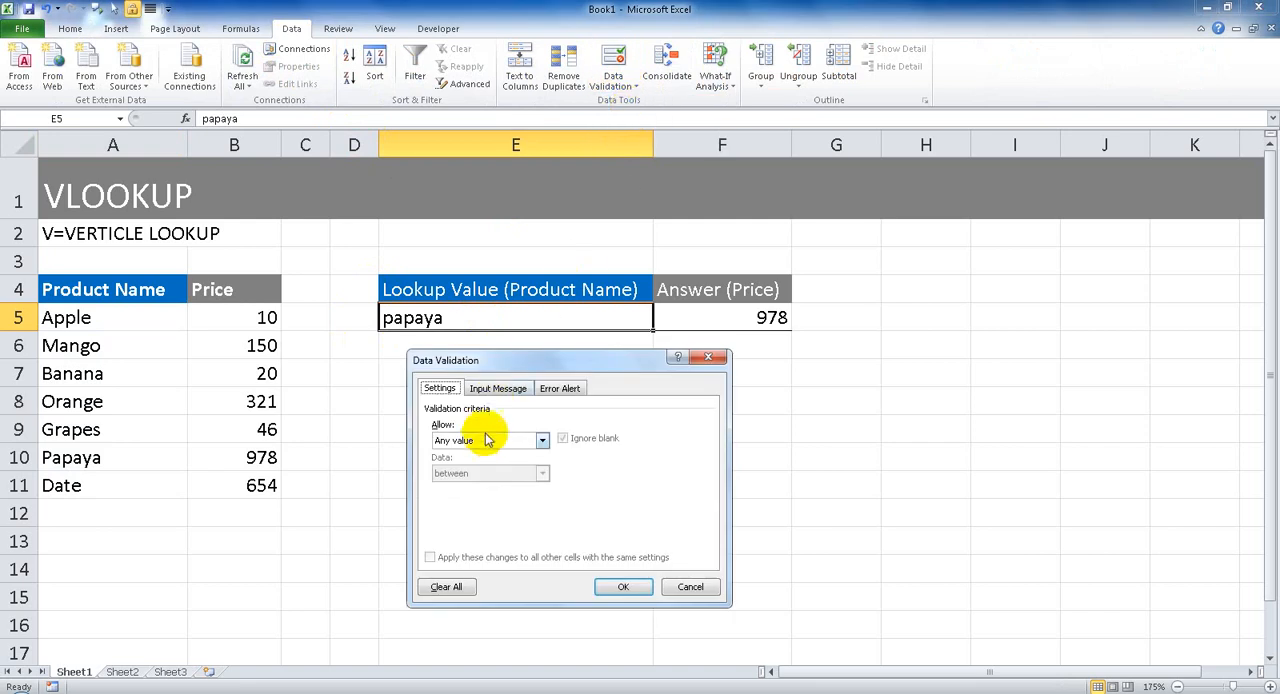
{"action": "left_click", "coordinate": [482, 440]}
{"action": "left_click", "coordinate": [462, 486]}
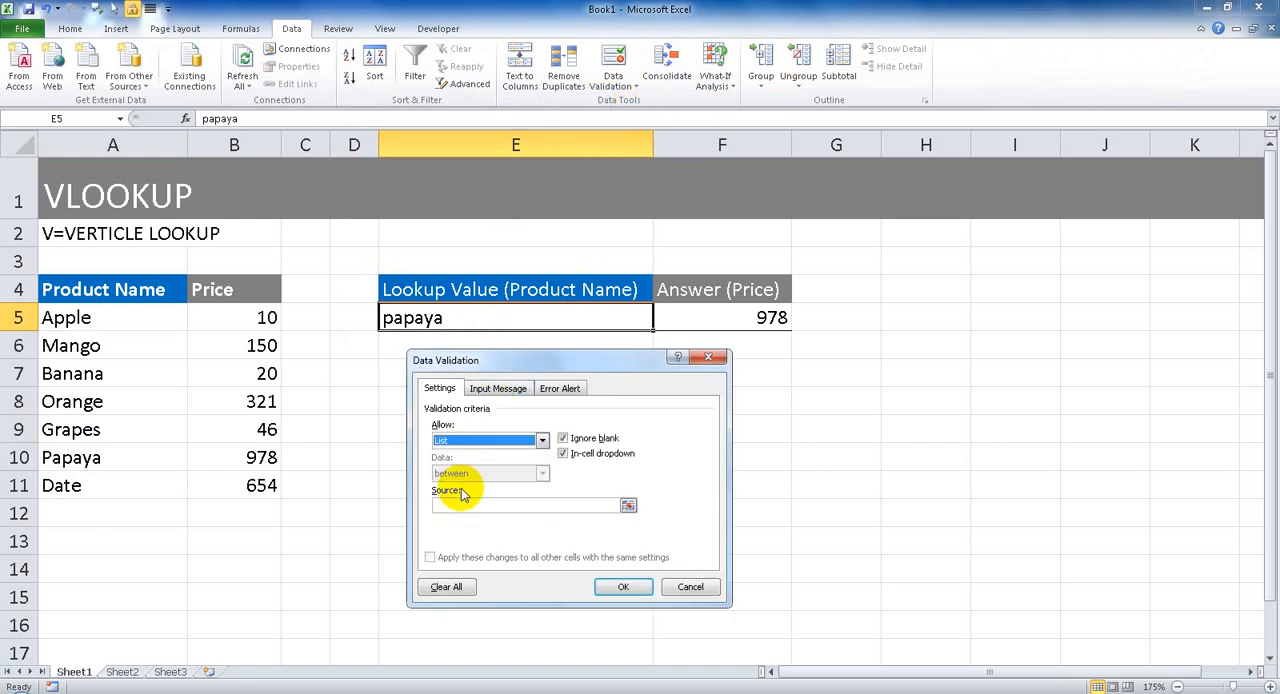
{"action": "left_click", "coordinate": [445, 507]}
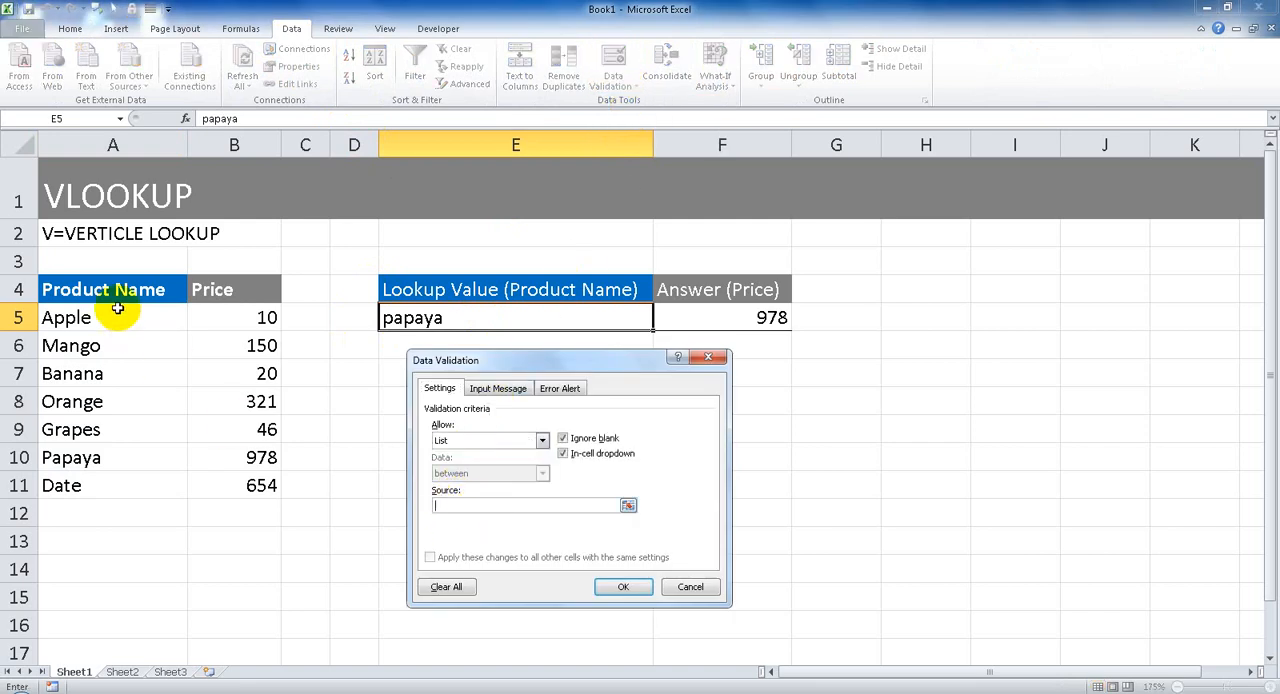
{"action": "left_click_drag", "start_coordinate": [116, 313], "coordinate": [99, 481]}
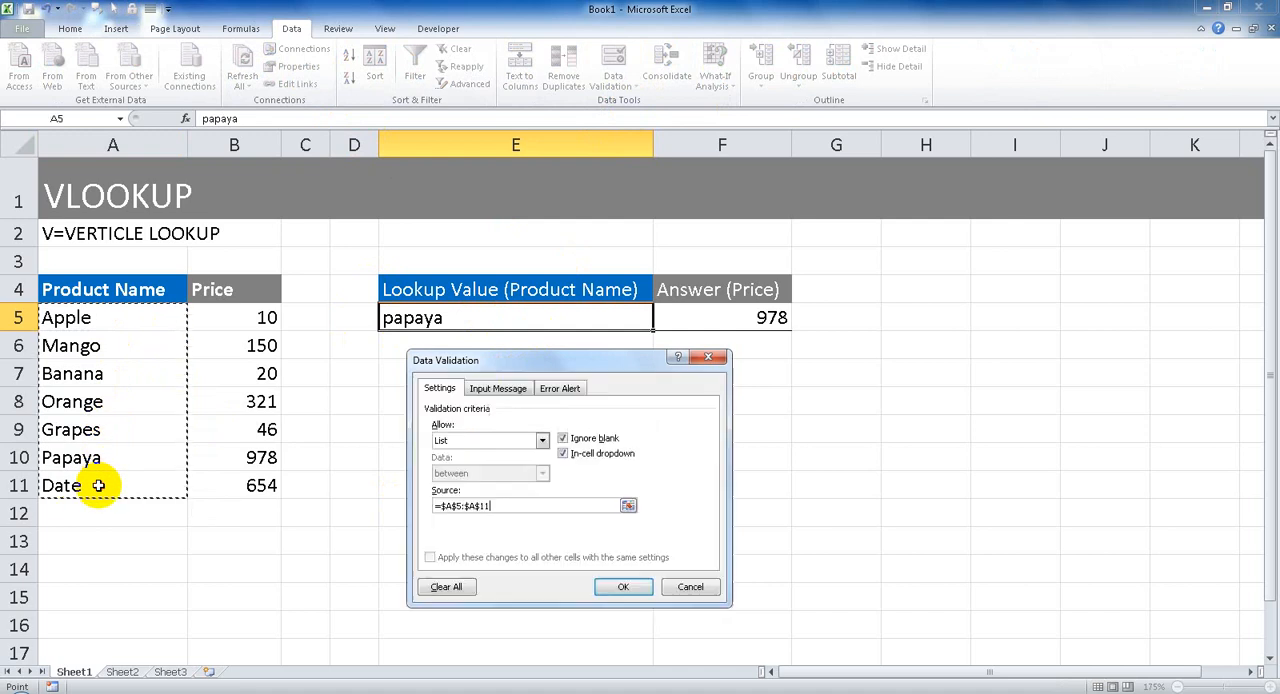
{"action": "left_click", "coordinate": [622, 586]}
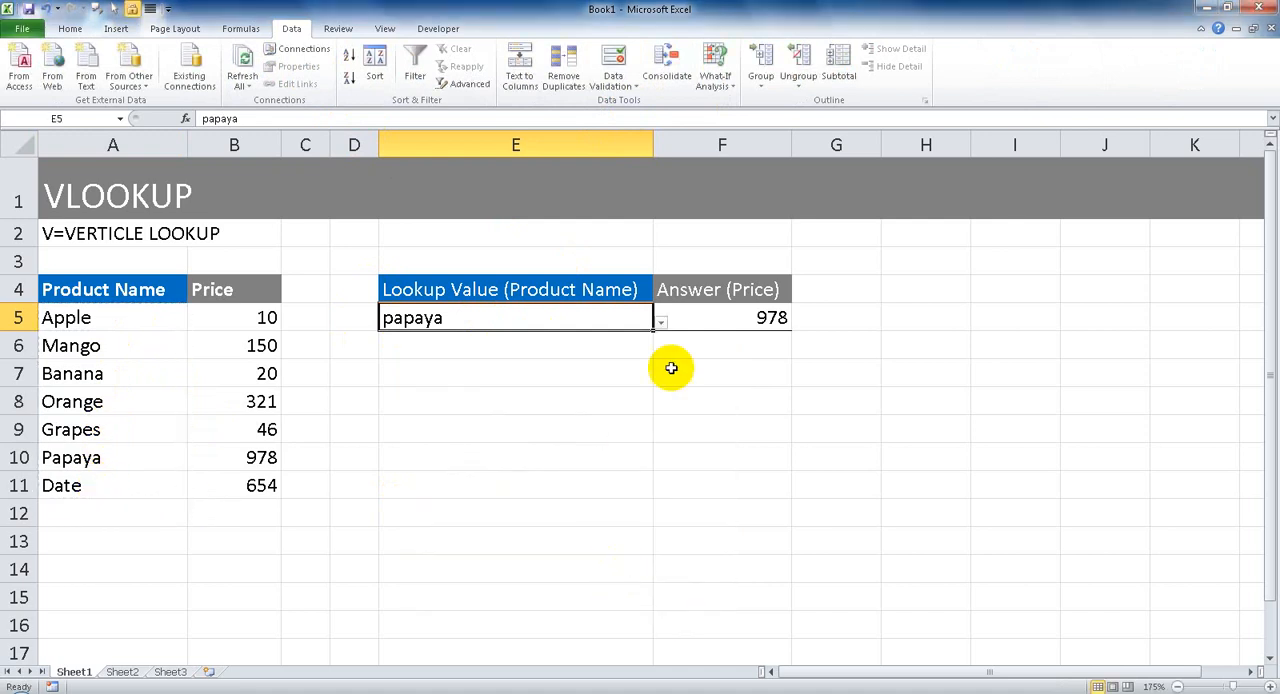
Test the product list in E5 by choosing Apple, Mango, Banana, Orange and Grapes in turn.
{"action": "left_click", "coordinate": [661, 323]}
{"action": "left_click", "coordinate": [592, 339]}
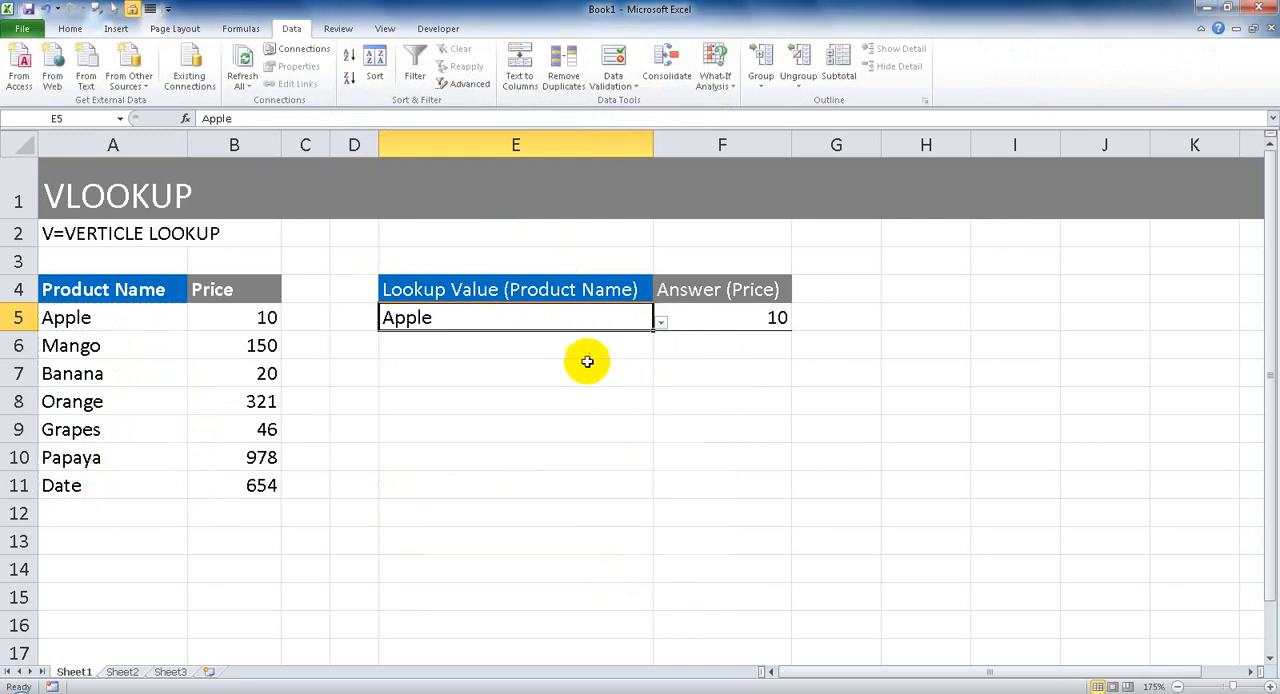
{"action": "left_click", "coordinate": [664, 324]}
{"action": "left_click", "coordinate": [571, 358]}
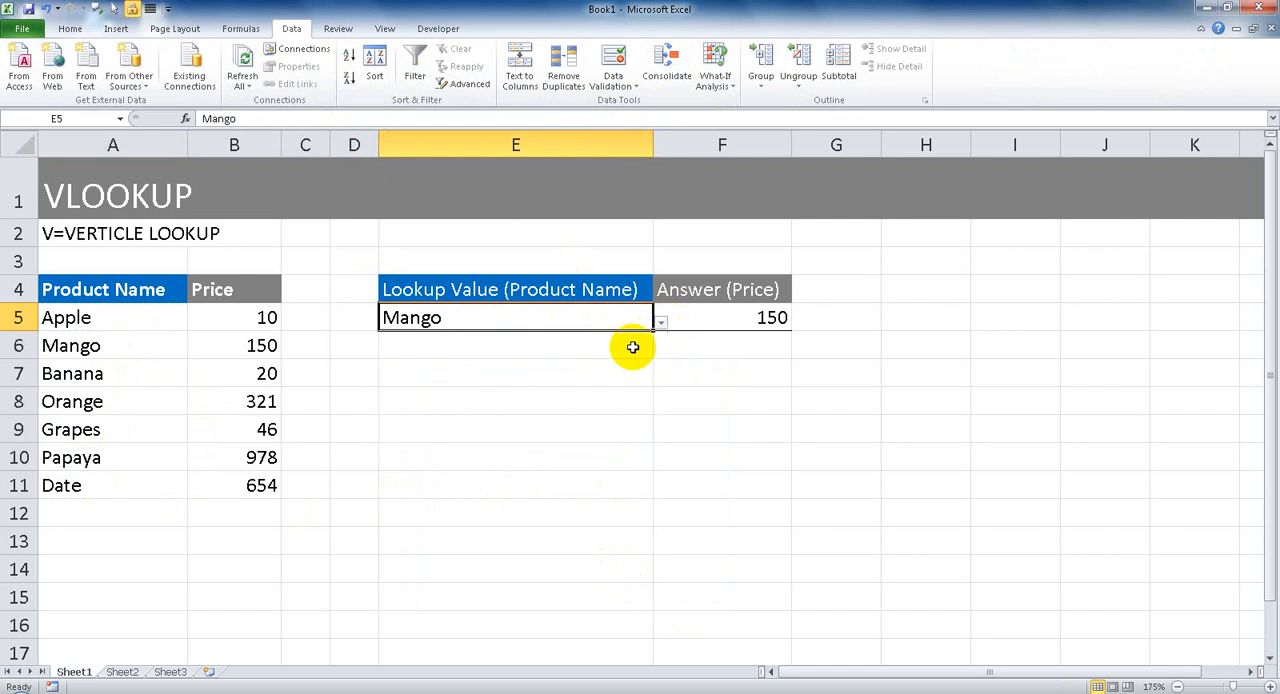
{"action": "left_click", "coordinate": [661, 322]}
{"action": "left_click", "coordinate": [560, 383]}
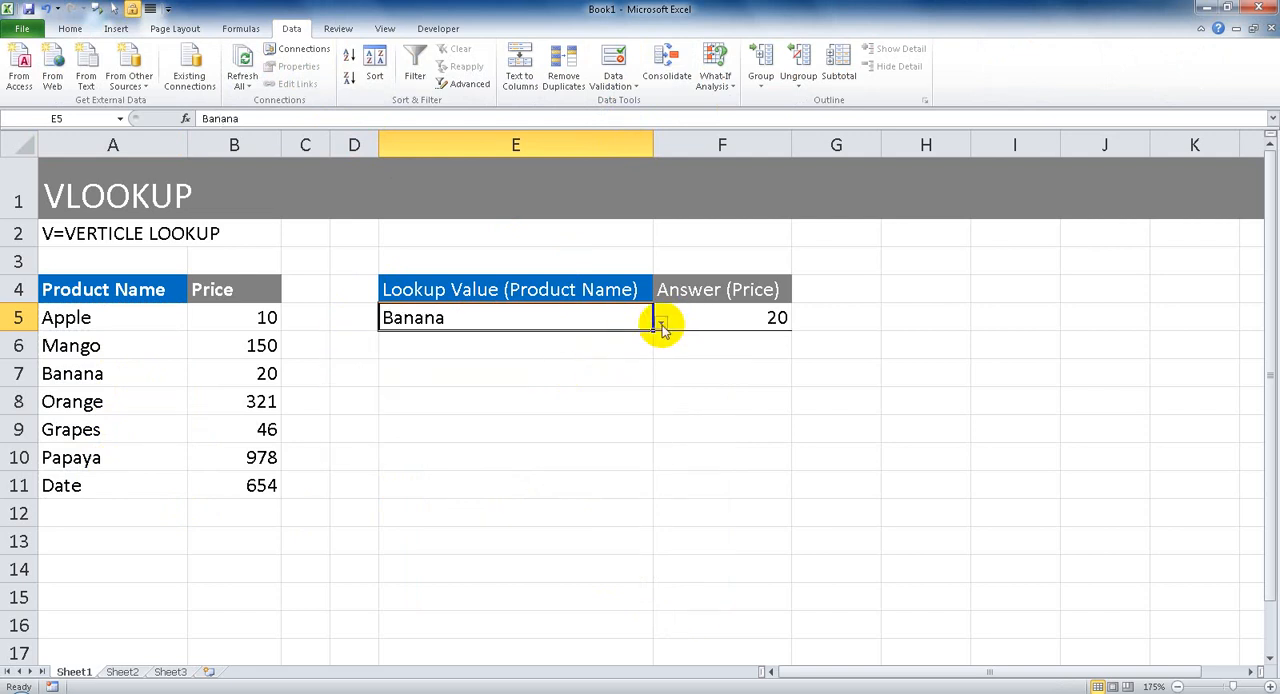
{"action": "left_click", "coordinate": [661, 322]}
{"action": "left_click", "coordinate": [555, 398]}
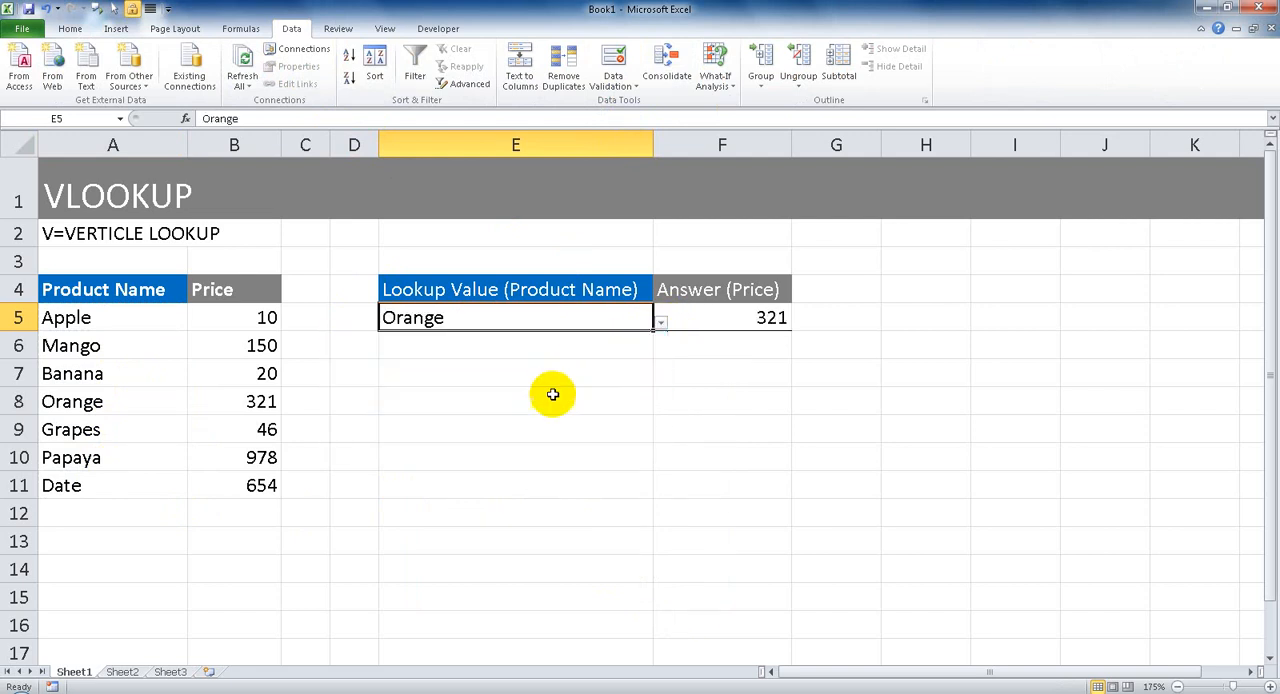
{"action": "left_click", "coordinate": [661, 322]}
{"action": "left_click", "coordinate": [578, 412]}
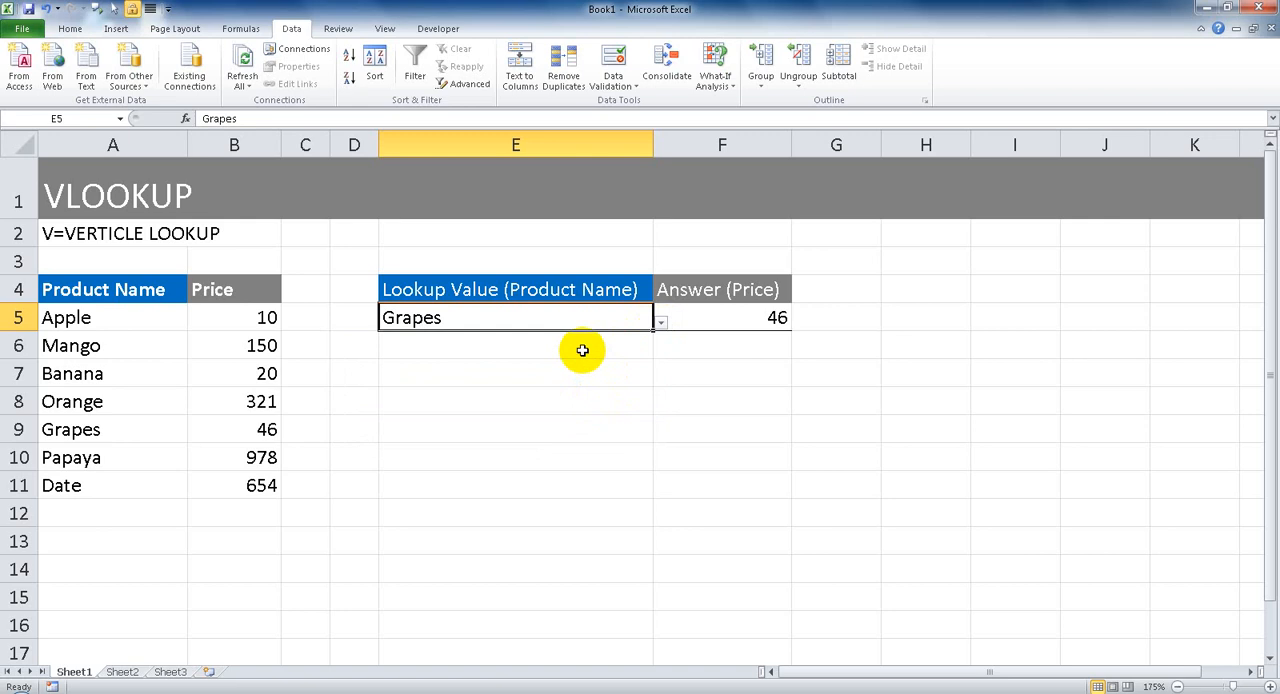
Clear the lookup value in E5 to test the formula with an empty lookup cell.
{"action": "key", "text": "Delete"}
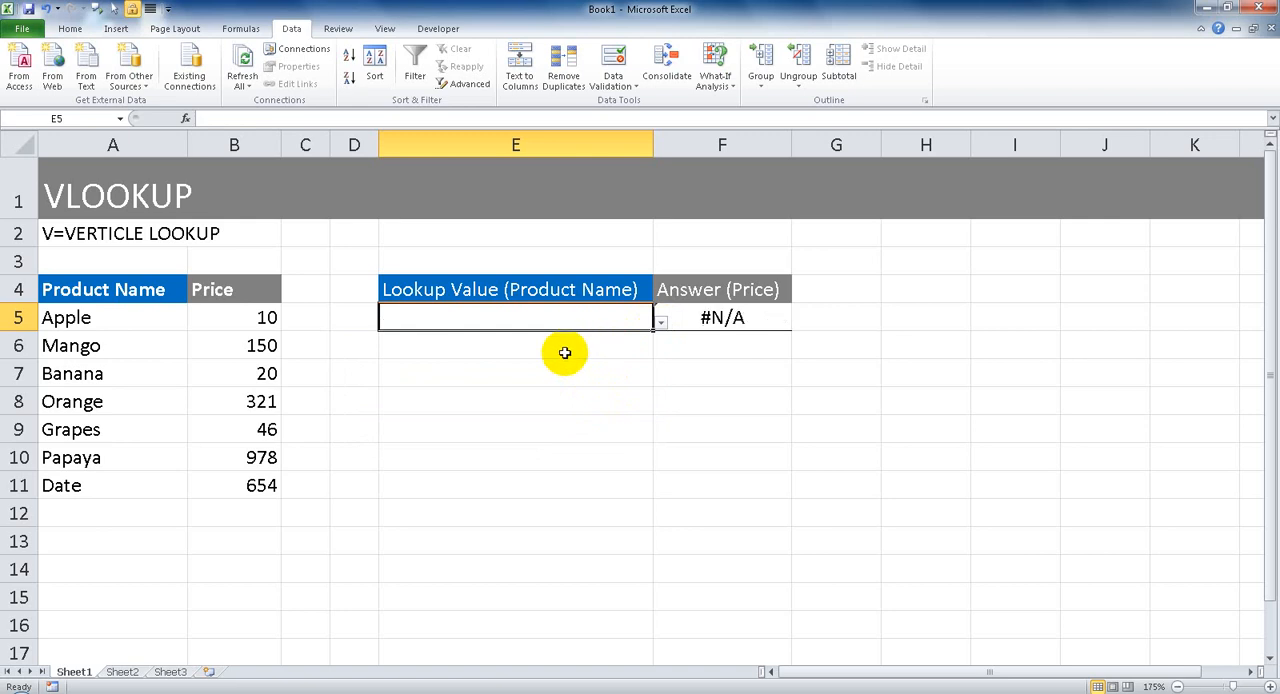
{"action": "left_click", "coordinate": [520, 340]}
{"action": "left_click", "coordinate": [508, 326]}
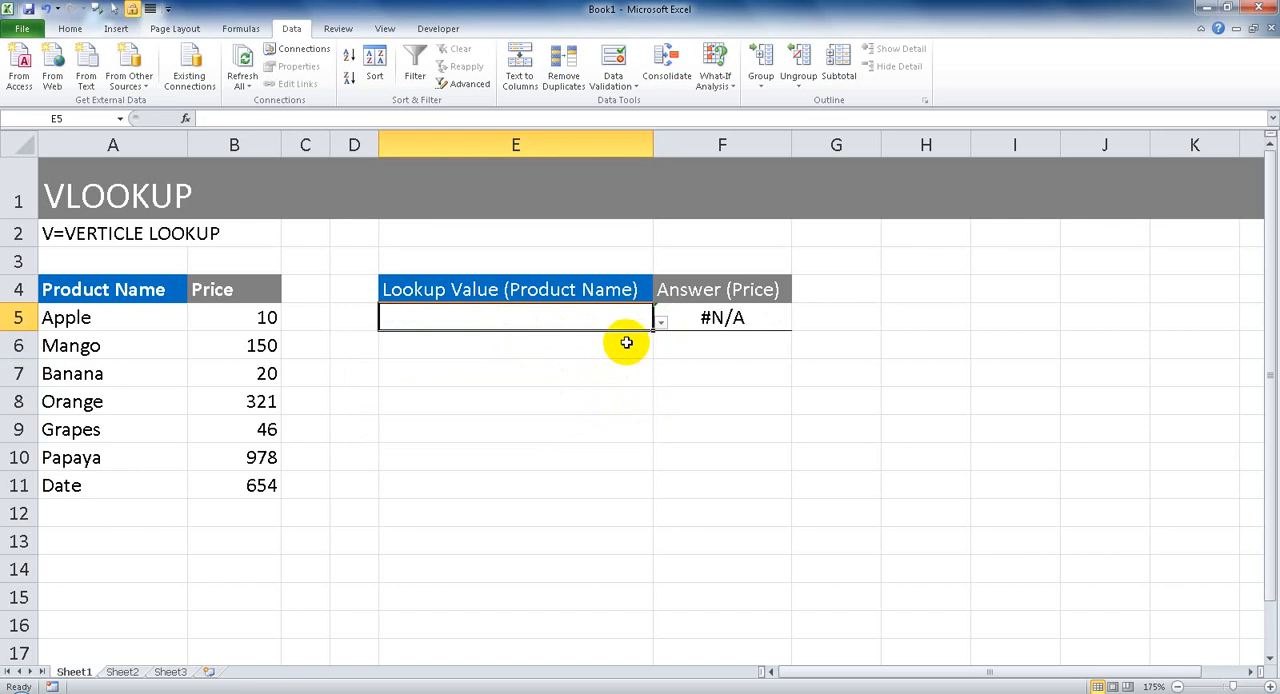
Examine the VLOOKUP formula in F5, including its lookup value, table array, column index number and range lookup.
{"action": "left_click", "coordinate": [700, 318]}
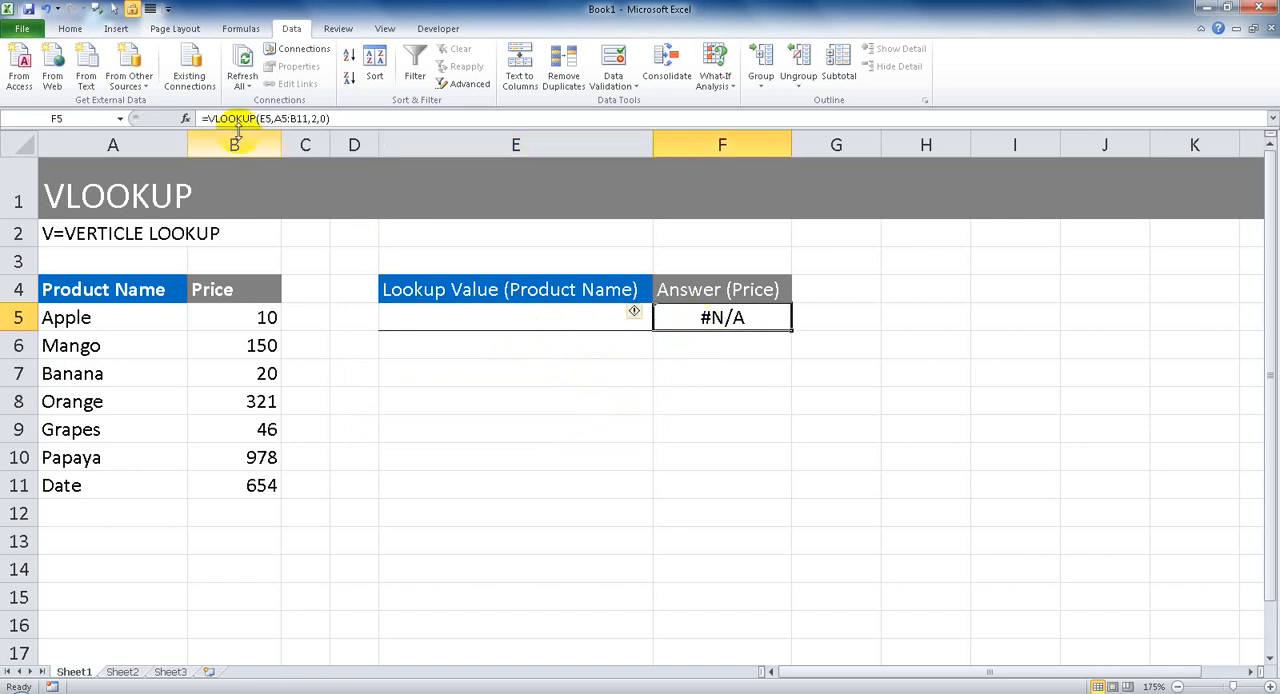
{"action": "left_click_drag", "start_coordinate": [206, 118], "coordinate": [378, 119]}
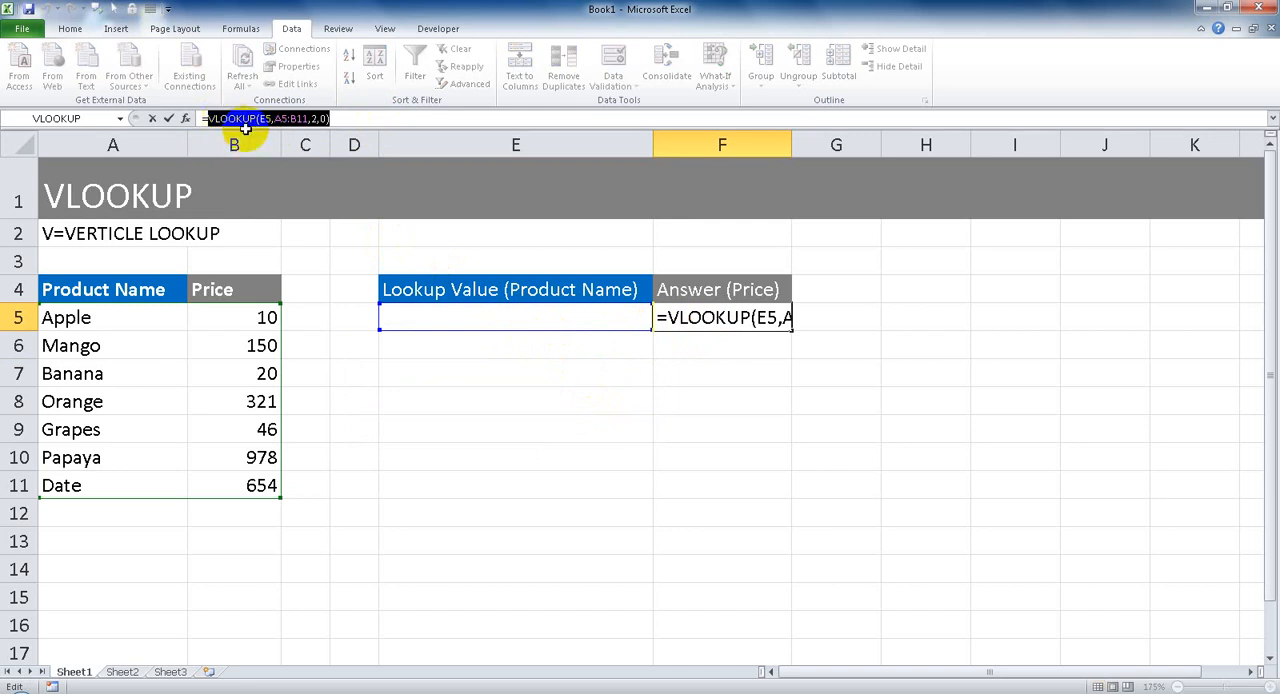
{"action": "left_click", "coordinate": [714, 318]}
{"action": "left_click", "coordinate": [668, 318]}
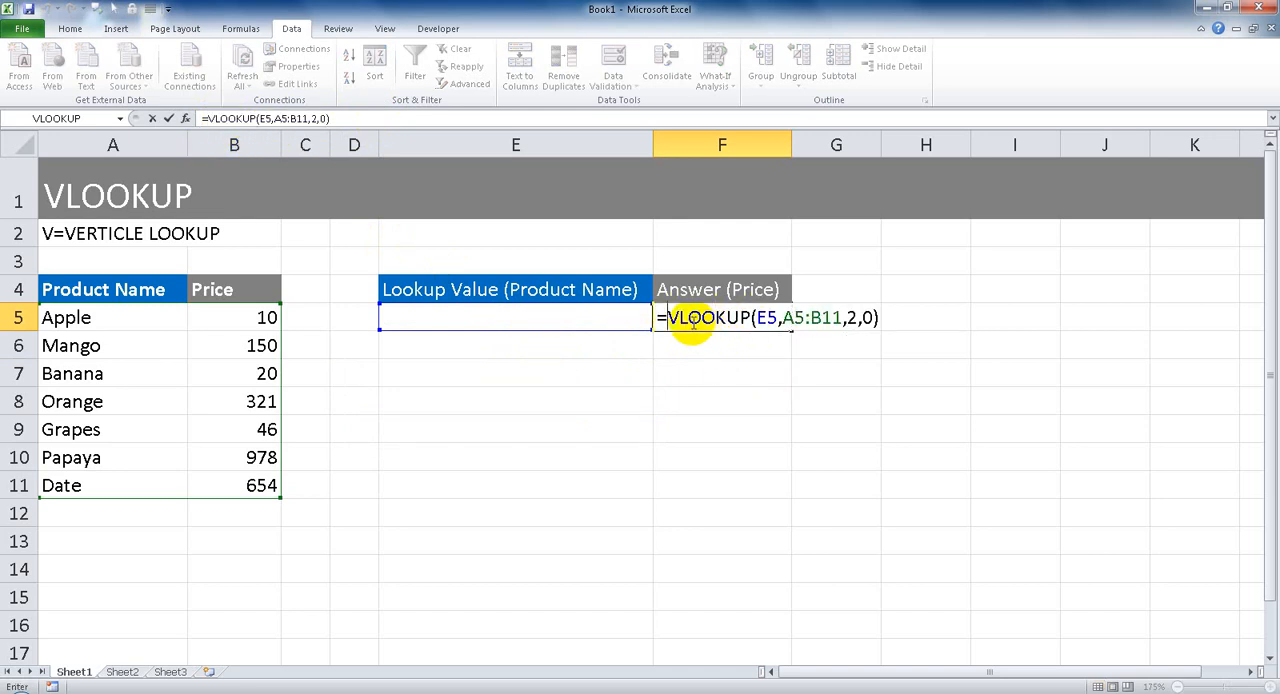
{"action": "left_click_drag", "start_coordinate": [667, 318], "coordinate": [750, 320]}
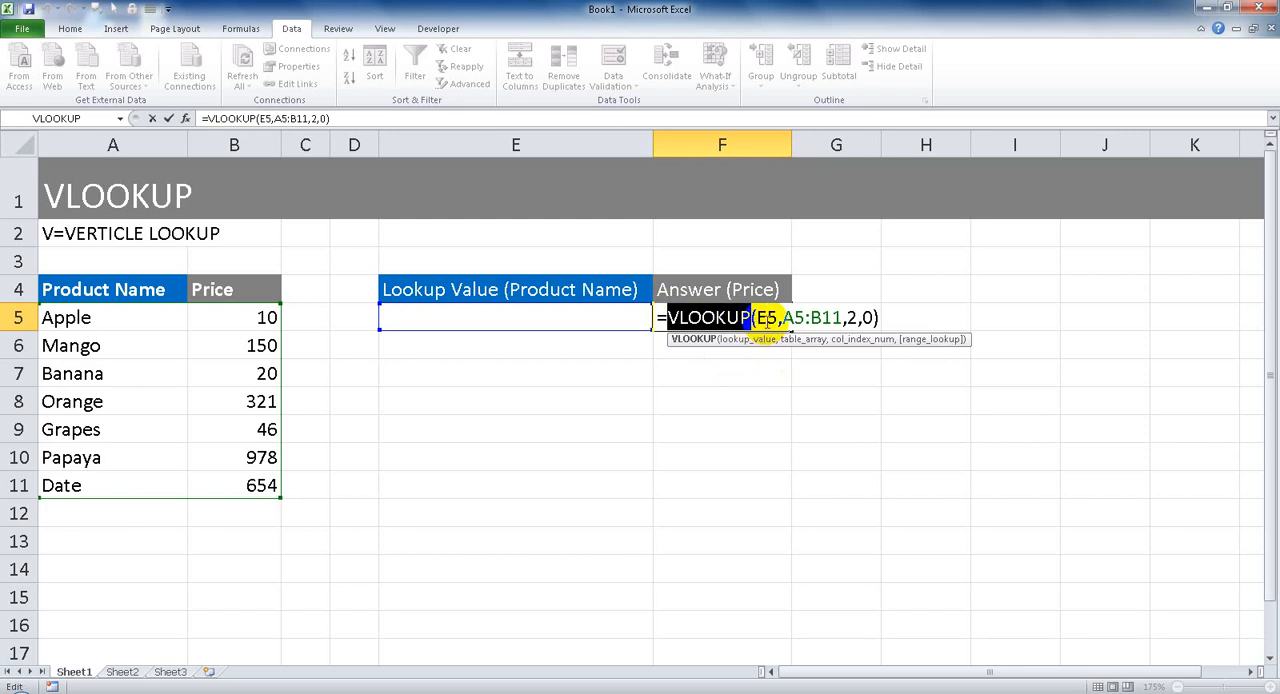
{"action": "left_click", "coordinate": [766, 318]}
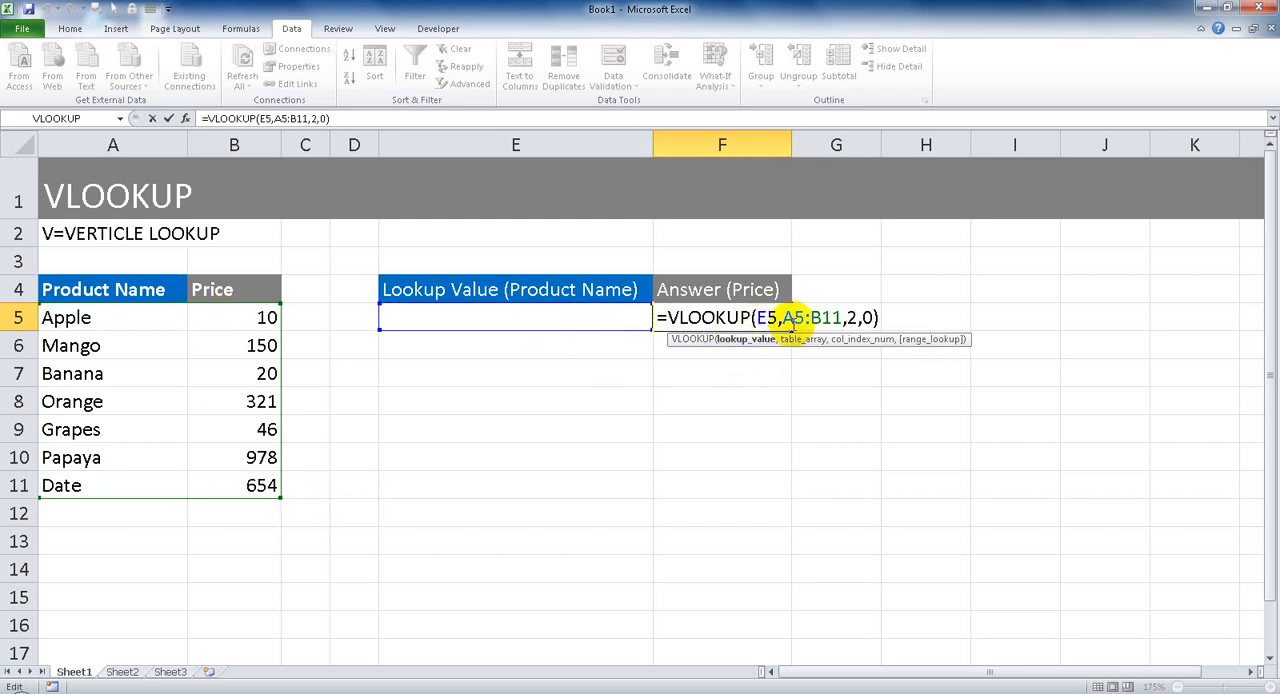
{"action": "left_click", "coordinate": [789, 340]}
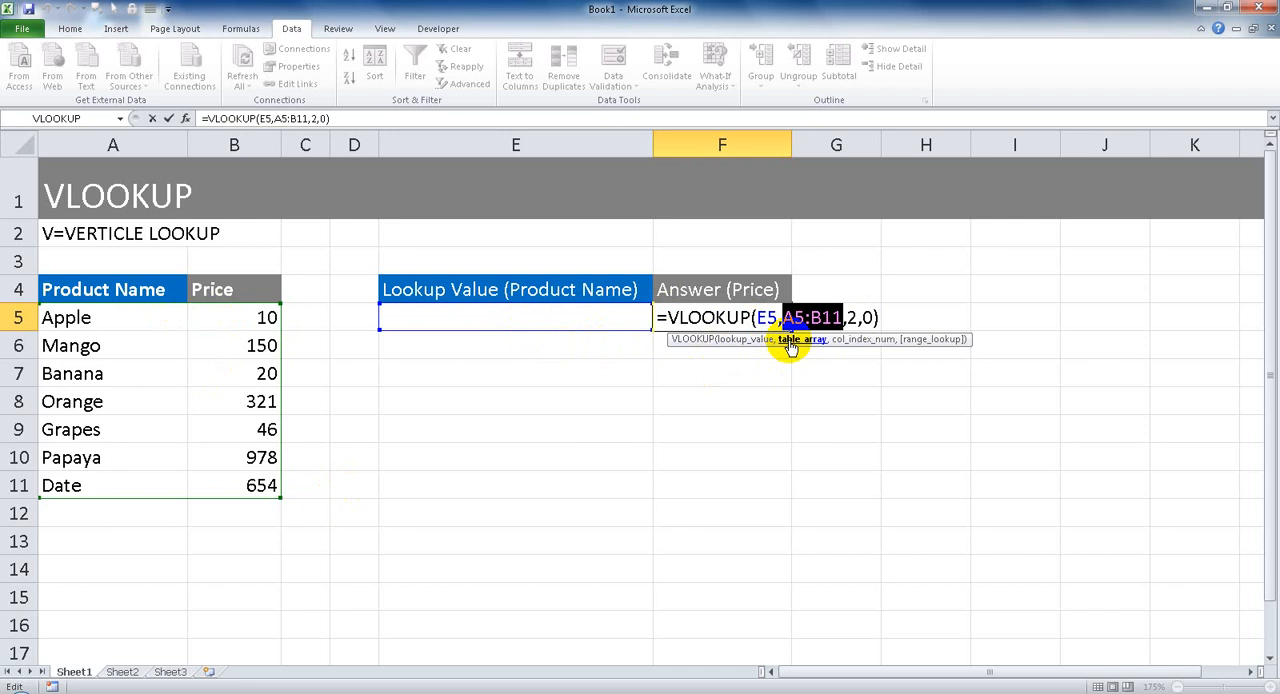
{"action": "left_click", "coordinate": [850, 340]}
{"action": "left_click", "coordinate": [925, 341]}
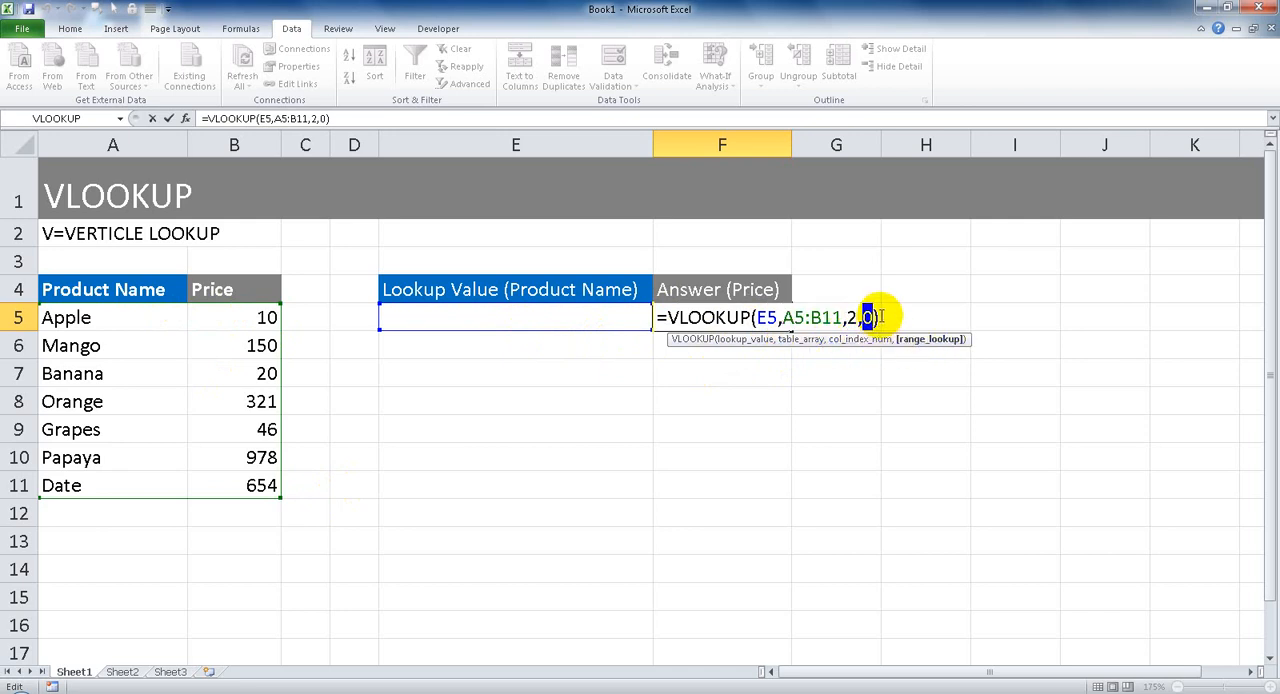
{"action": "left_click_drag", "start_coordinate": [880, 317], "coordinate": [658, 319]}
Wrap the VLOOKUP formula in F5 in IFERROR with 0 as the value if error, and complete the formula.
{"action": "left_click", "coordinate": [660, 319]}
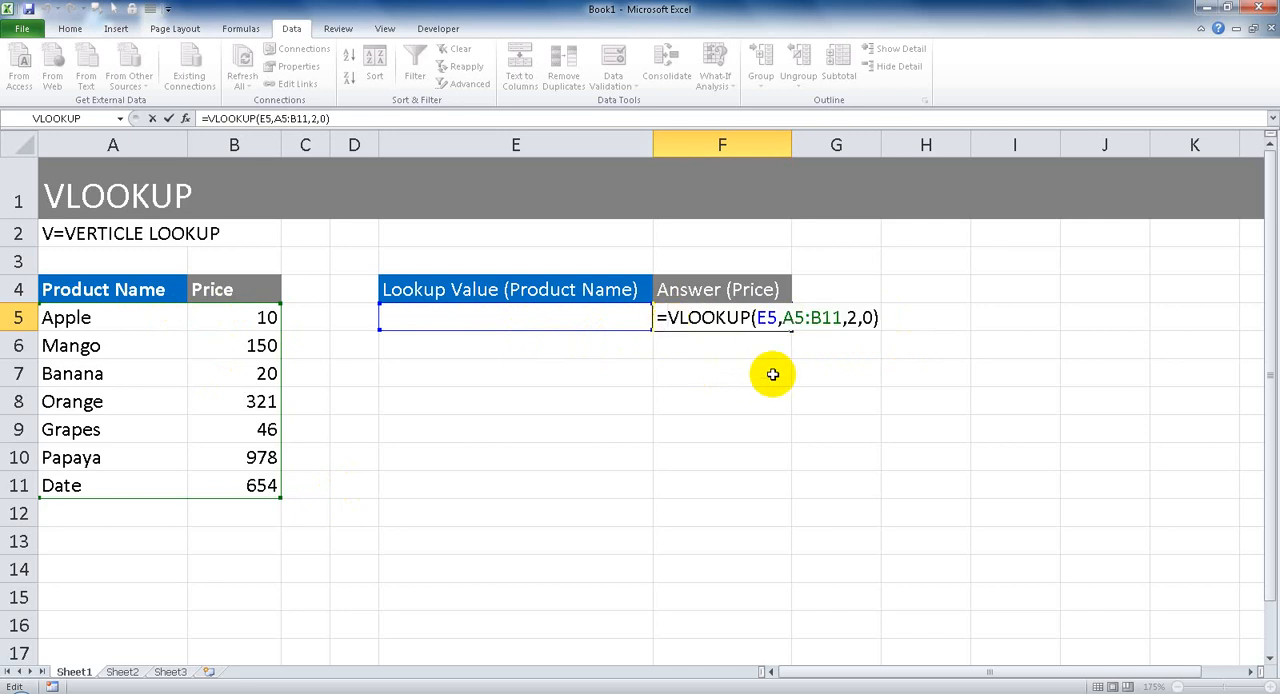
{"action": "type", "text": "if"}
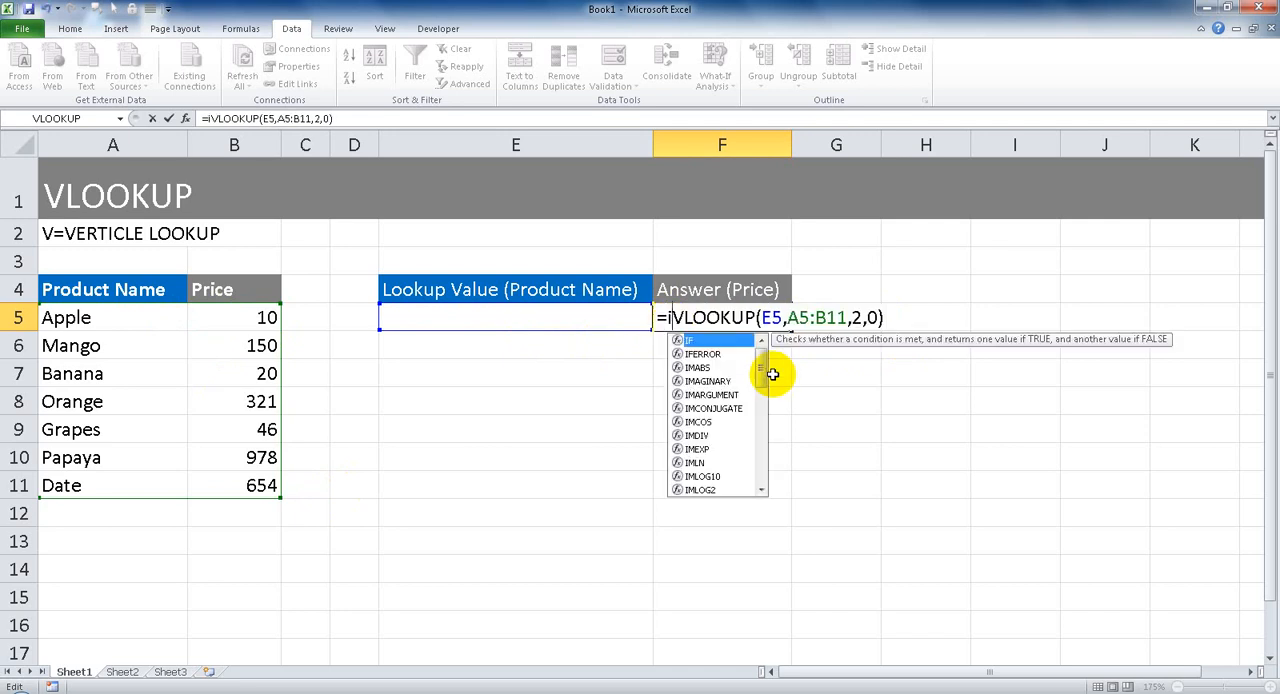
{"action": "type", "text": "error"}
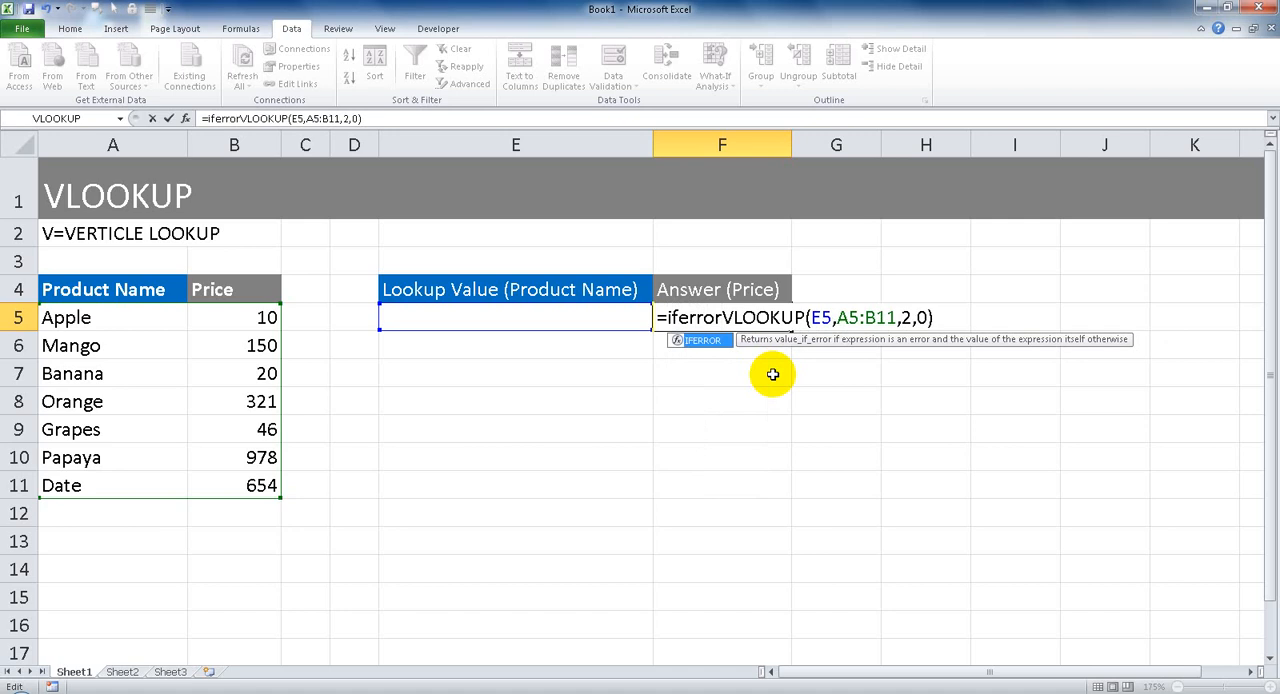
{"action": "type", "text": "("}
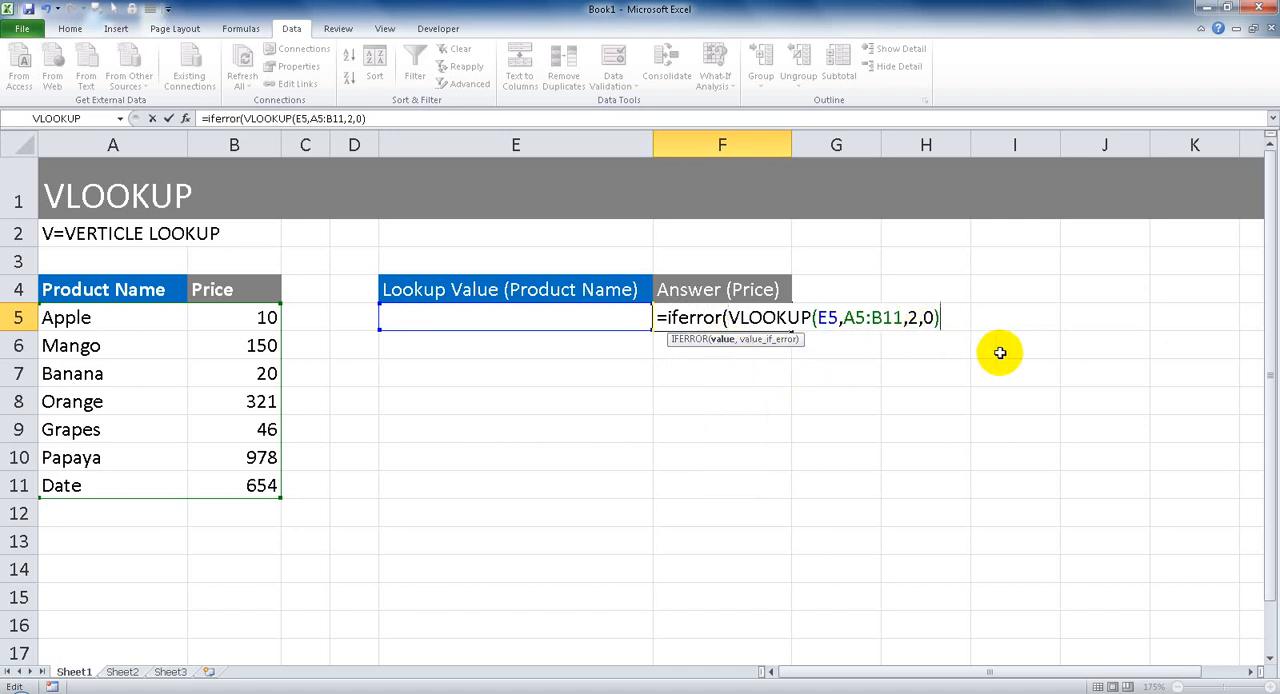
{"action": "type", "text": ","}
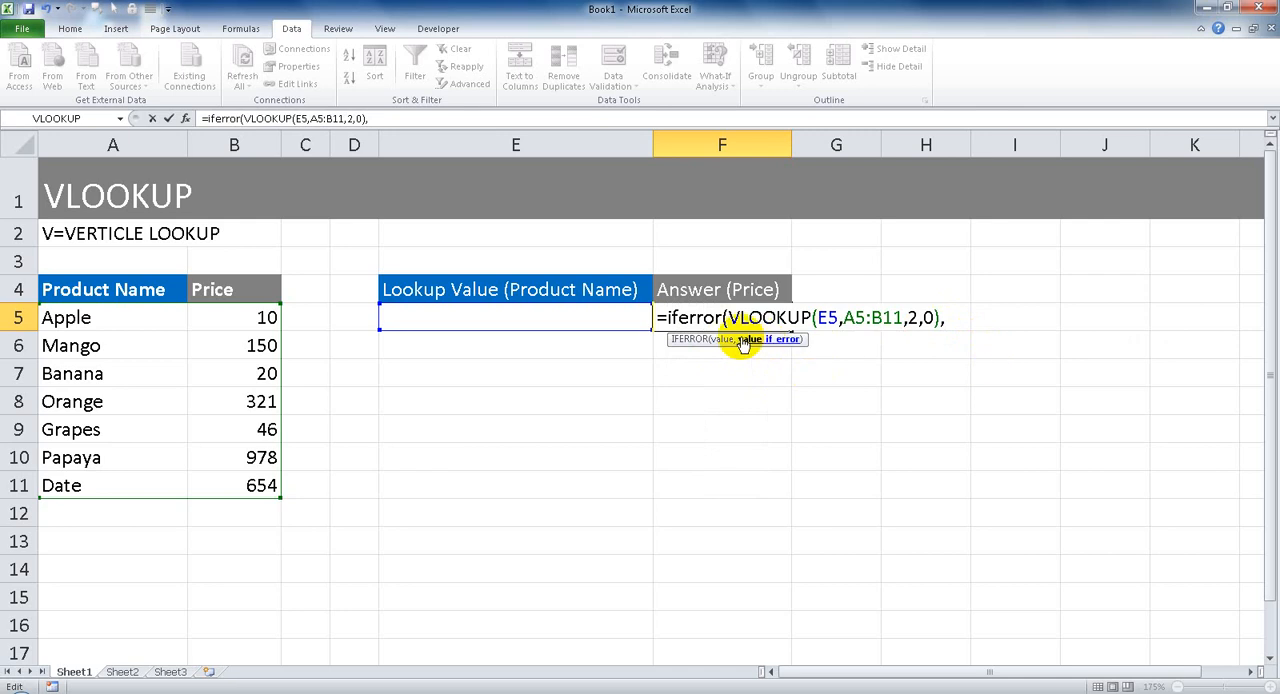
{"action": "left_click", "coordinate": [722, 340]}
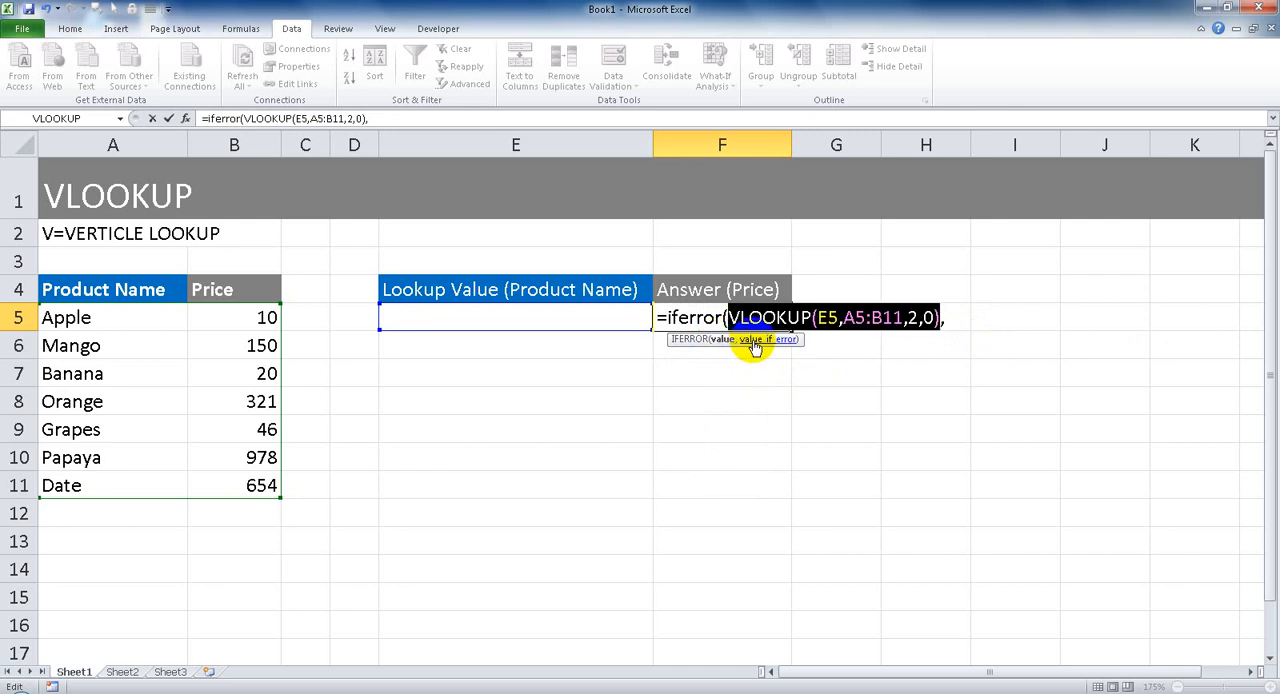
{"action": "left_click", "coordinate": [758, 348]}
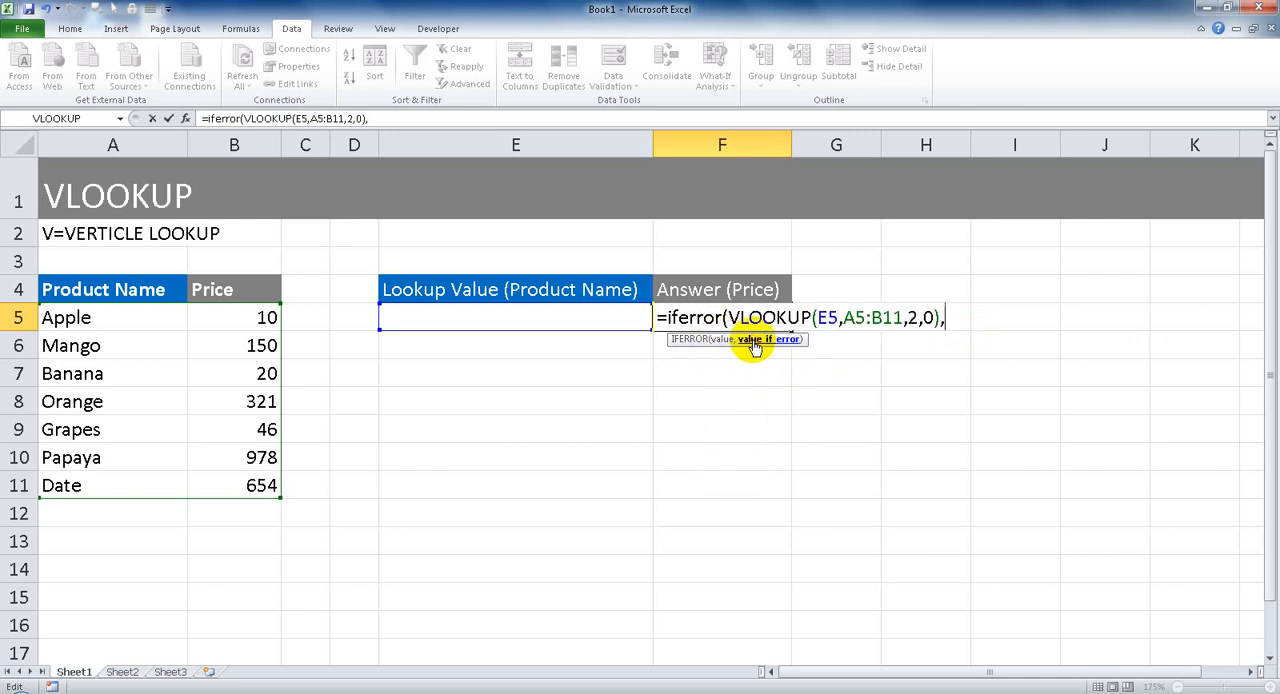
{"action": "left_click", "coordinate": [702, 339]}
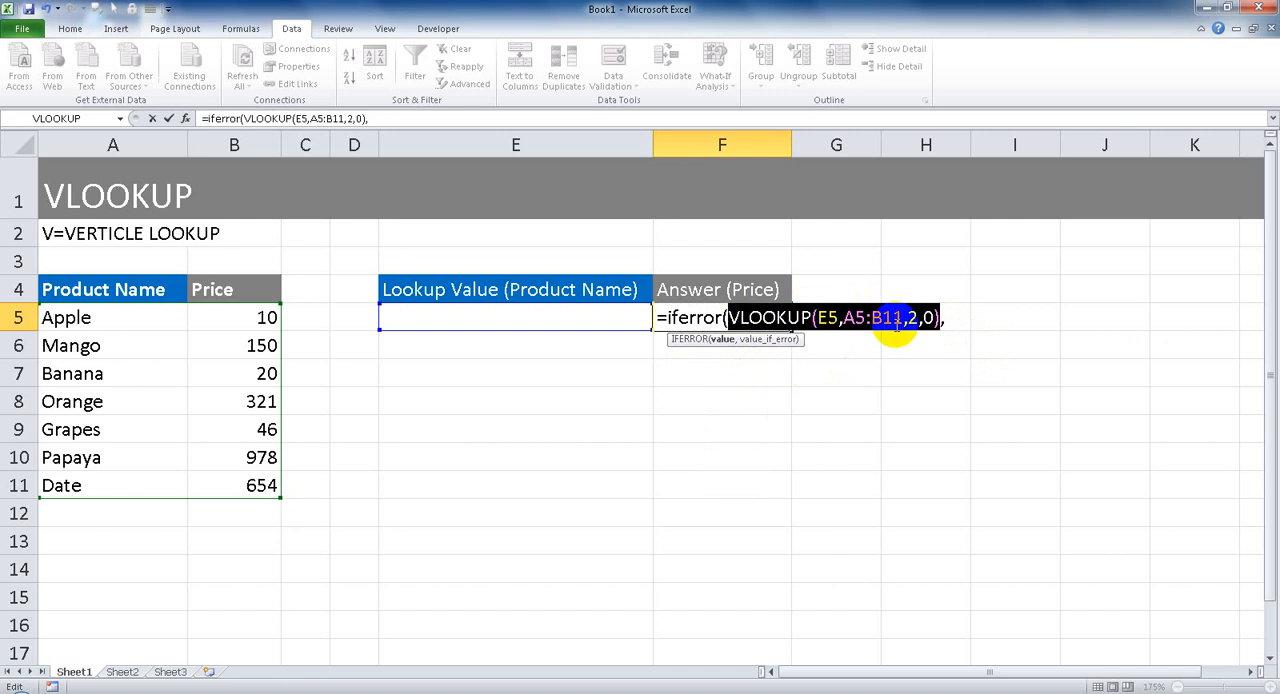
{"action": "left_click", "coordinate": [775, 339]}
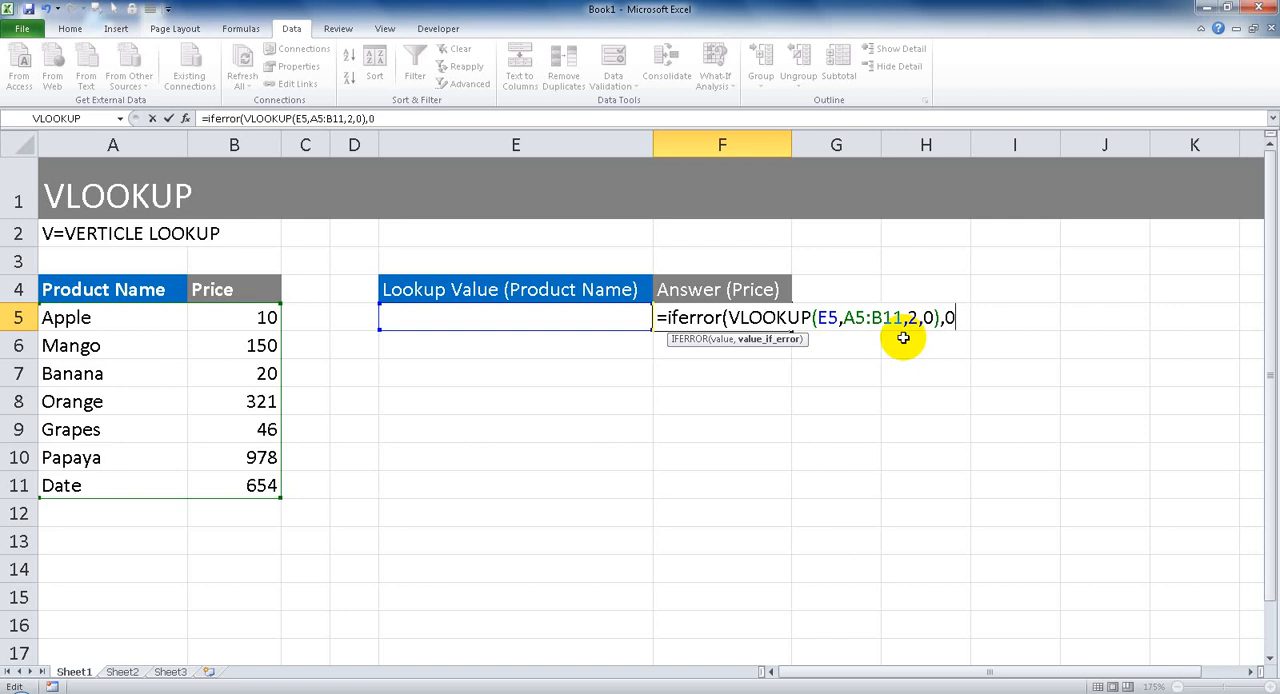
{"action": "key", "text": "Return"}
{"action": "key", "text": "Up"}
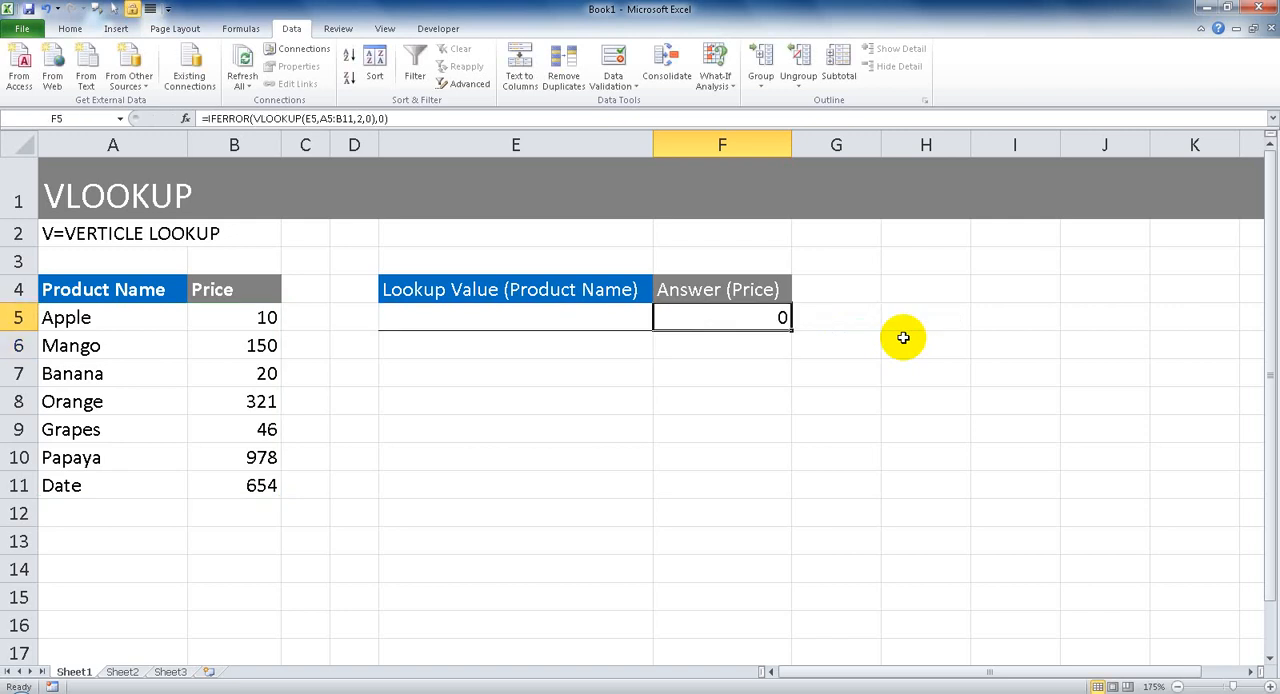
Change the value if error in F5's IFERROR formula to 10 and complete the formula.
{"action": "double_click", "coordinate": [767, 319]}
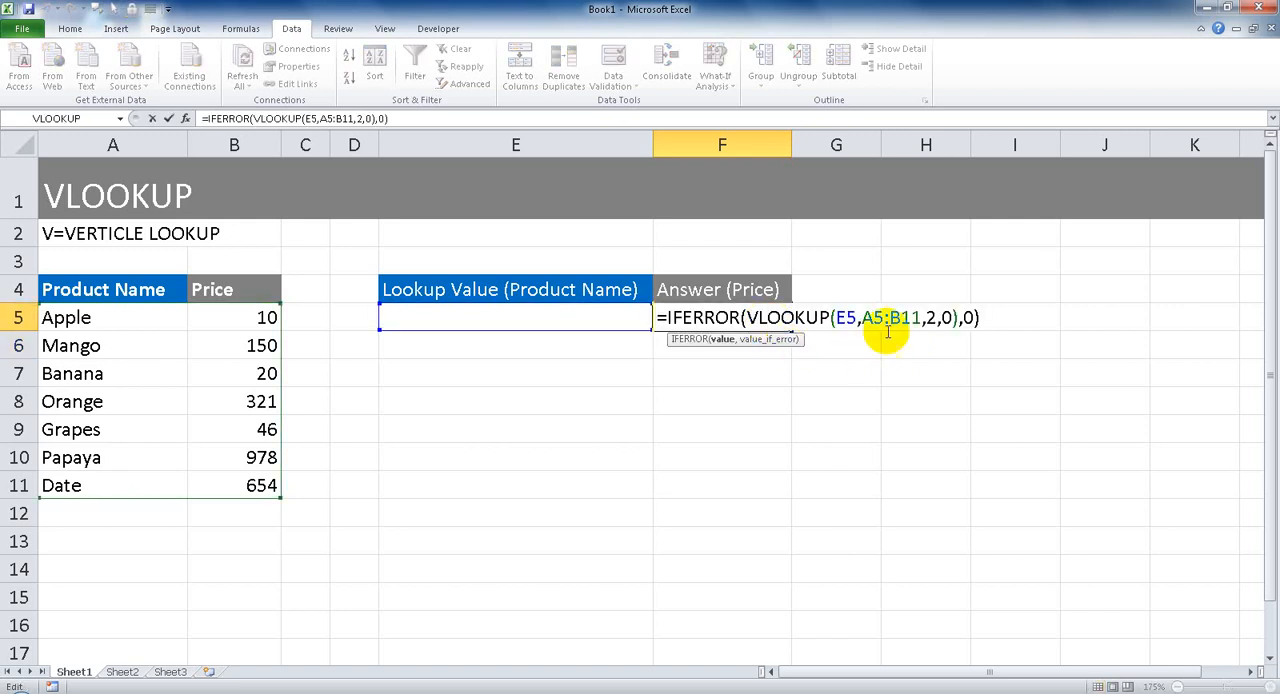
{"action": "type", "text": "10"}
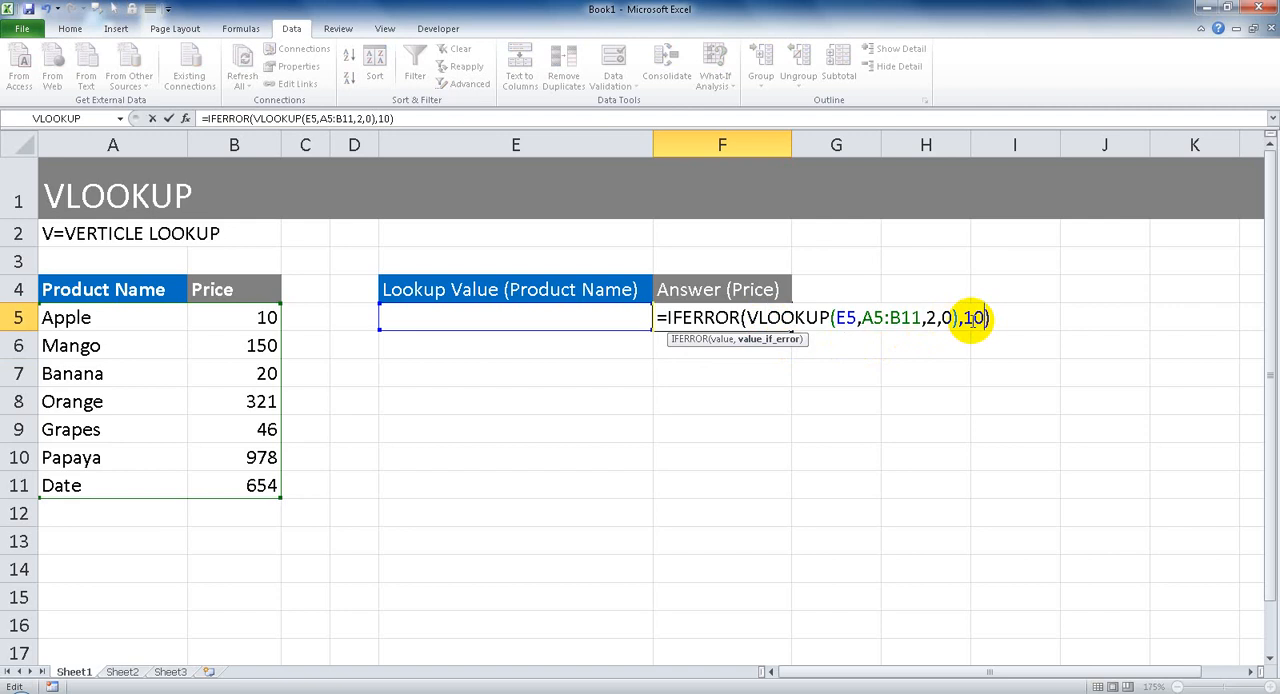
{"action": "key", "text": "Return"}
Set the value if error in F5's IFERROR formula to an empty string ("") and complete the formula.
{"action": "double_click", "coordinate": [767, 318]}
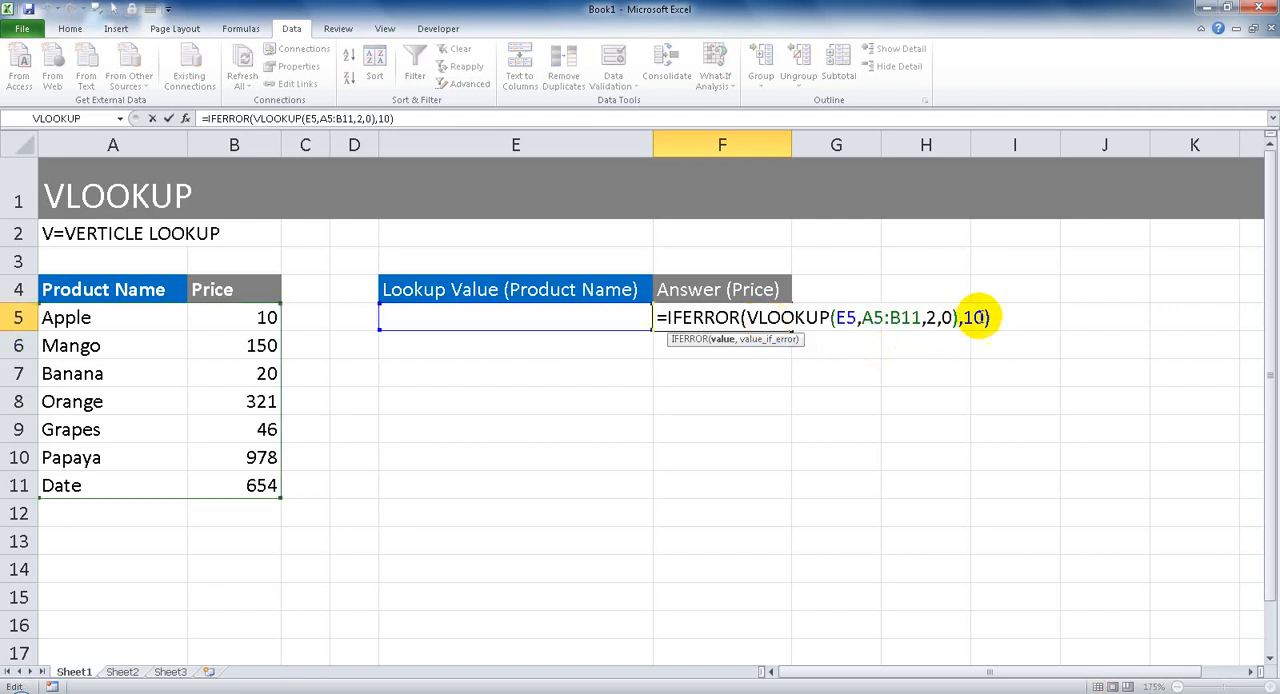
{"action": "left_click_drag", "start_coordinate": [962, 318], "coordinate": [985, 318]}
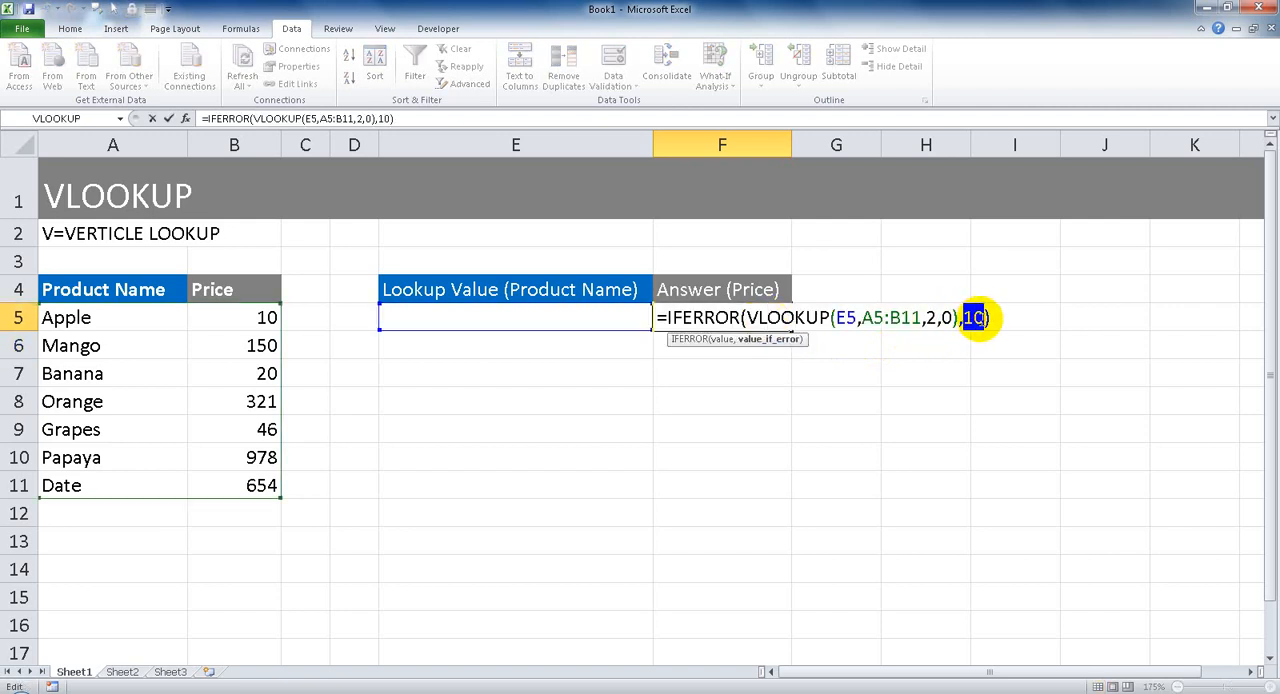
{"action": "type", "text": "\"\""}
{"action": "key", "text": "Return"}
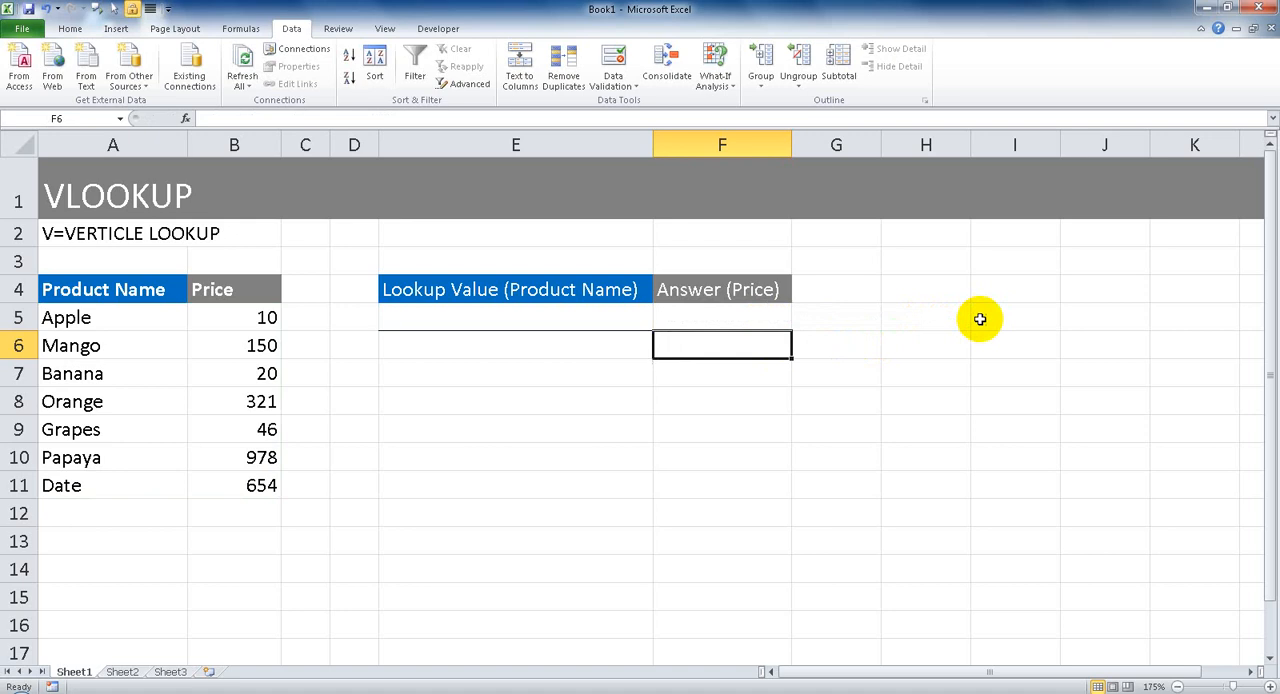
{"action": "key", "text": "Up"}
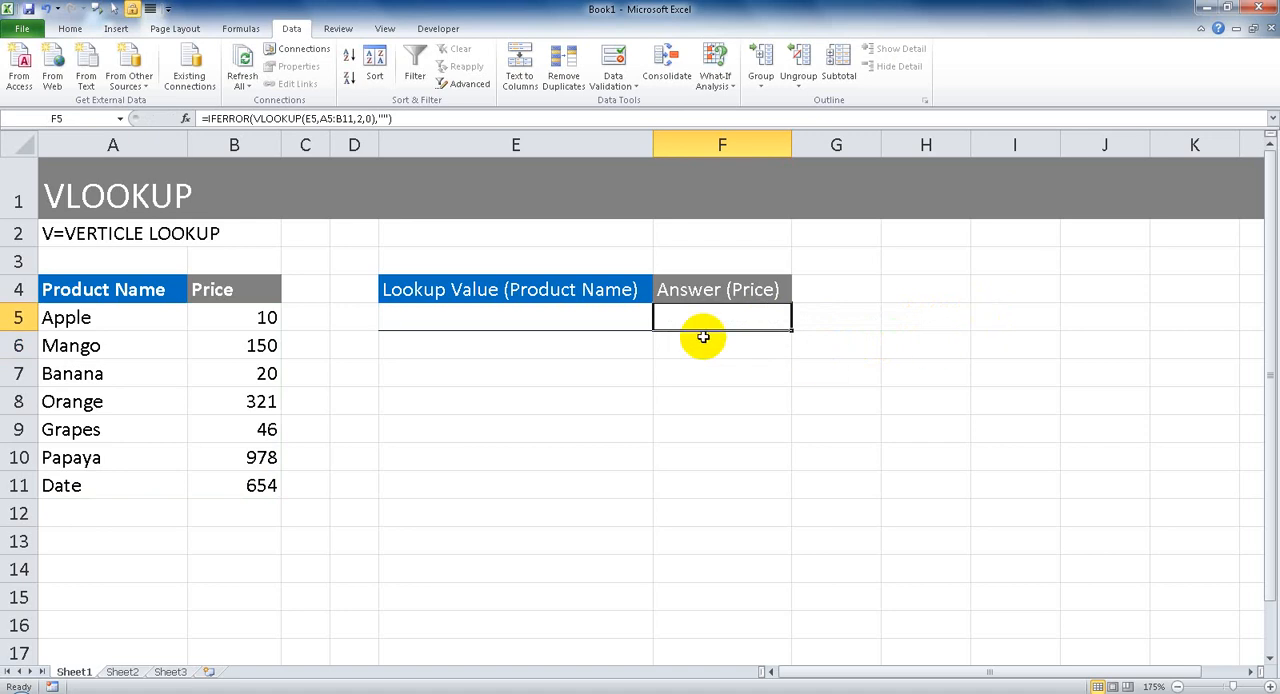
Choose Mango from the product list in E5 to test the updated price lookup.
{"action": "left_click", "coordinate": [634, 315]}
{"action": "left_click", "coordinate": [661, 323]}
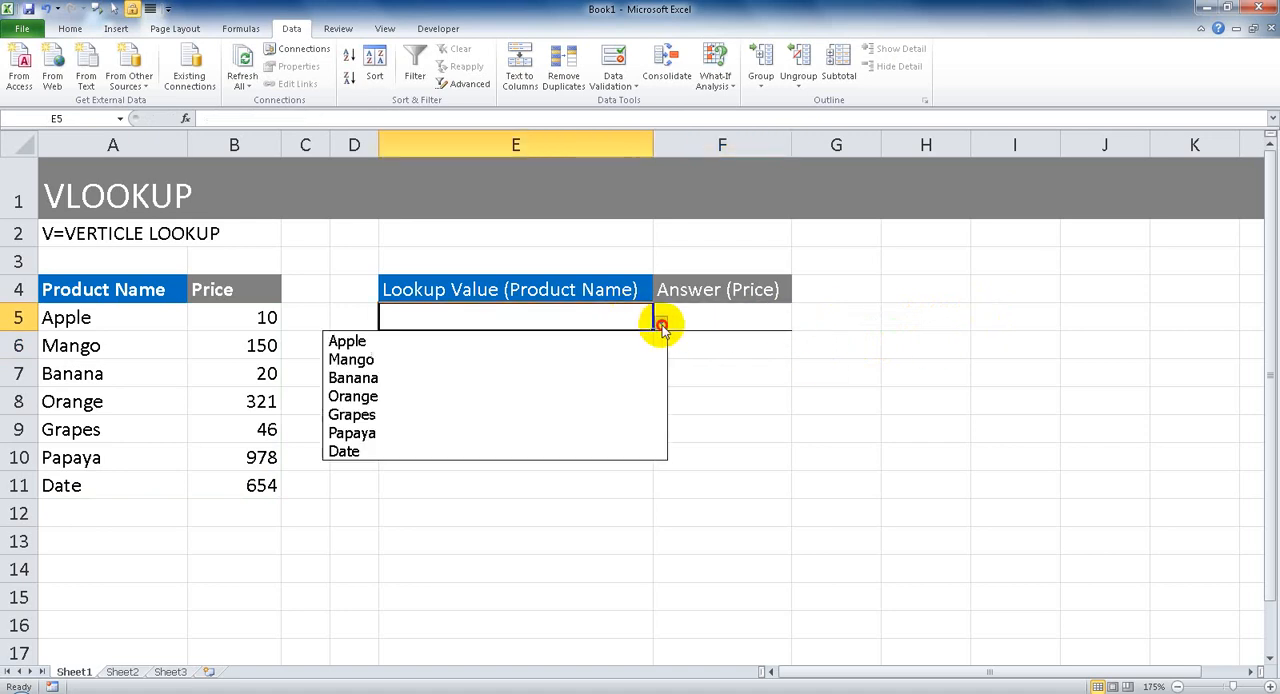
{"action": "left_click", "coordinate": [594, 357]}
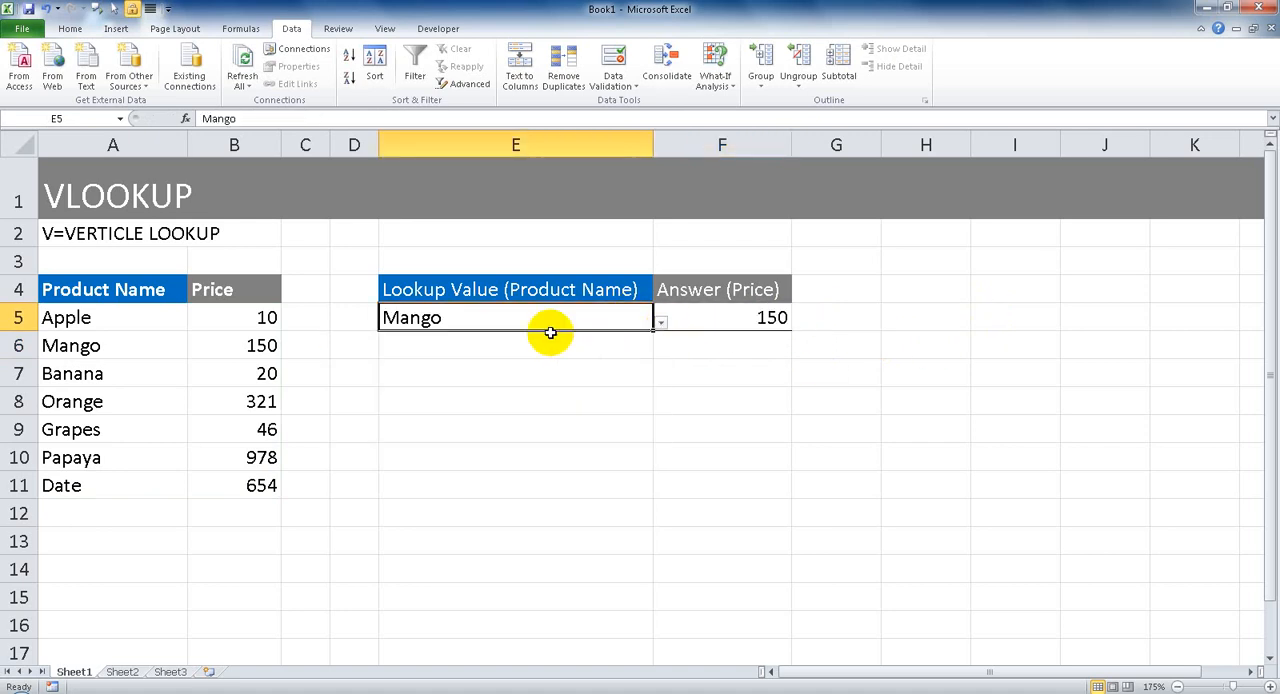
{"action": "double_click", "coordinate": [459, 319]}
{"action": "left_click", "coordinate": [580, 364]}
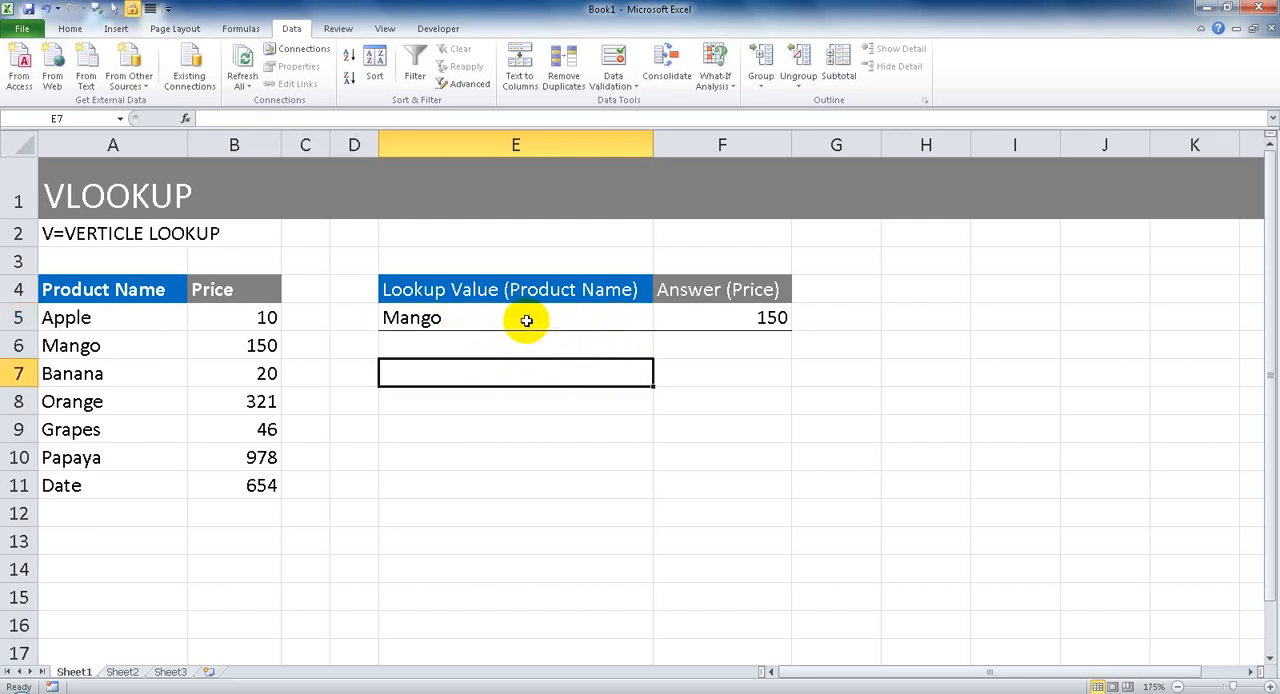
Clear the lookup value in E5 and check the answer cell F5 with an empty lookup.
{"action": "left_click", "coordinate": [526, 320]}
{"action": "key", "text": "Delete"}
{"action": "left_click", "coordinate": [586, 373]}
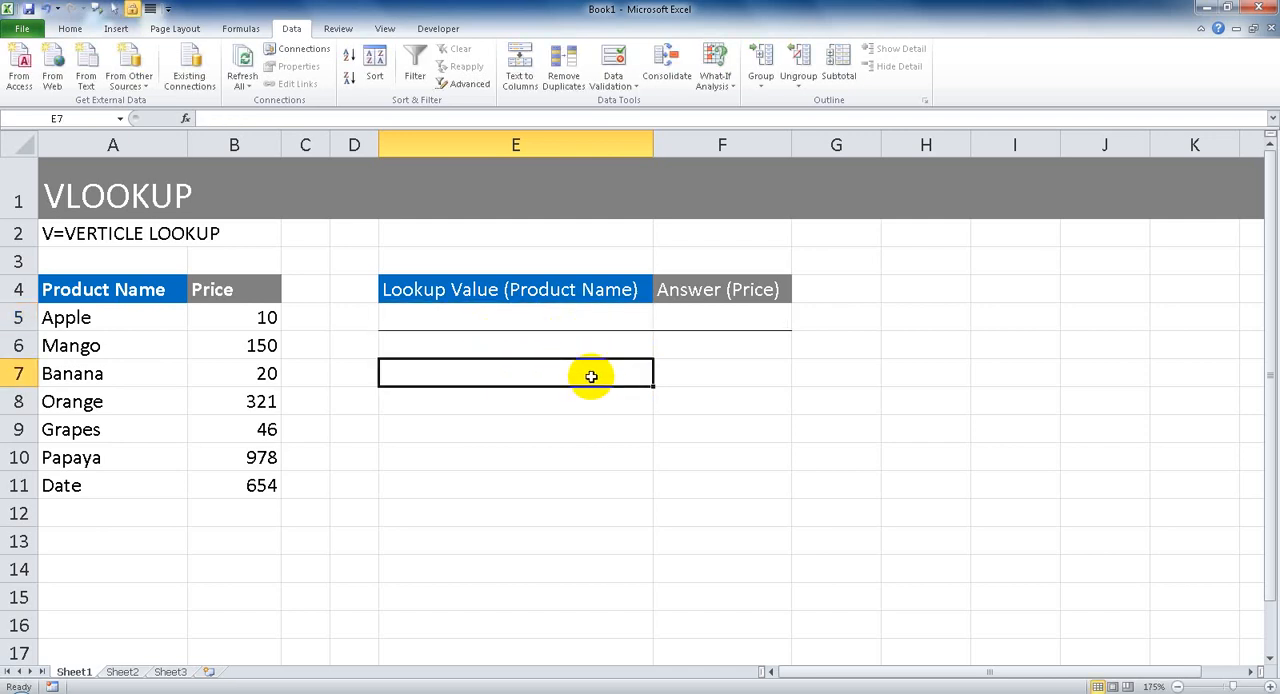
{"action": "left_click", "coordinate": [586, 313]}
{"action": "left_click", "coordinate": [736, 315]}
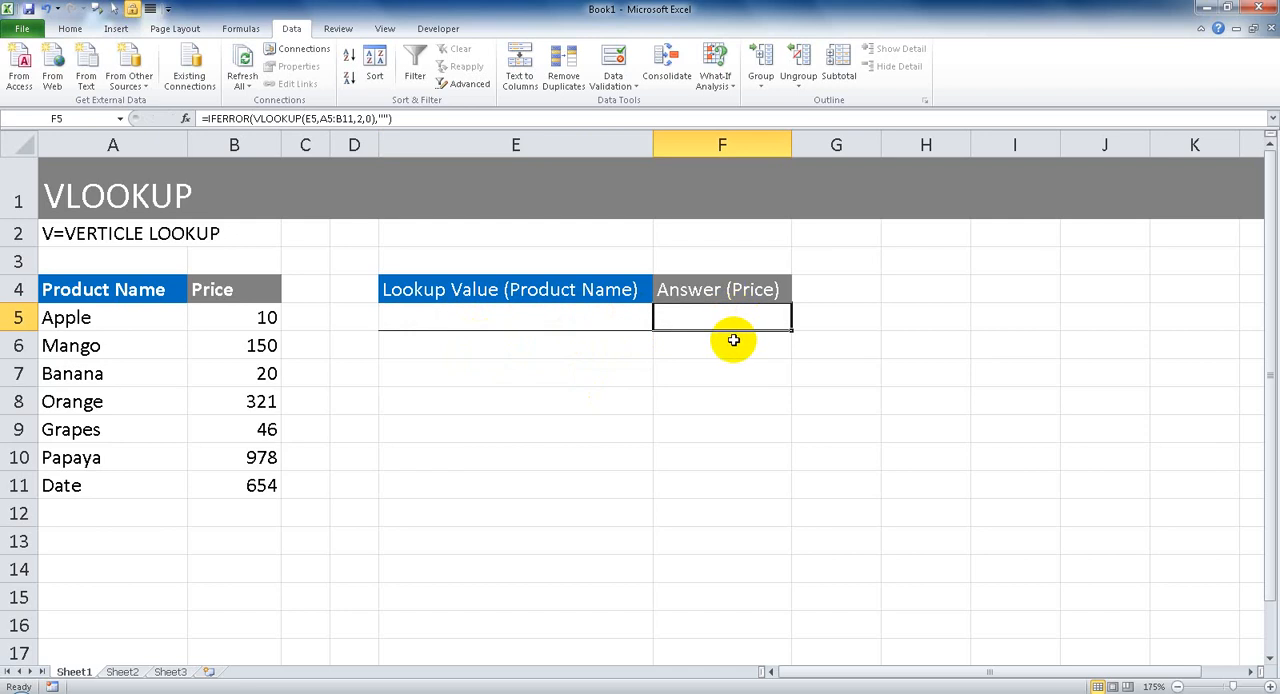